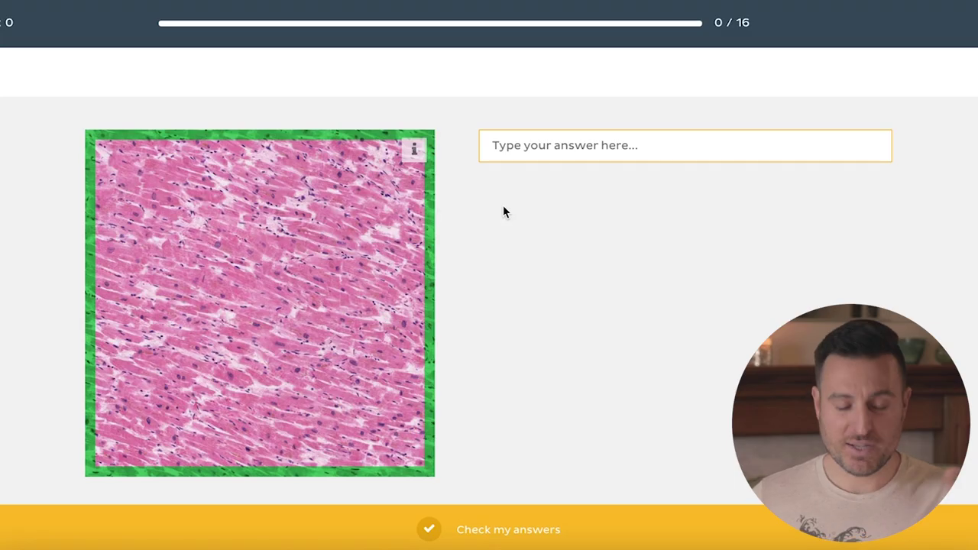
Step: Enlarge the first tissue slide for a closer look, then submit 'cardiac muscle' as its answer
click(413, 159)
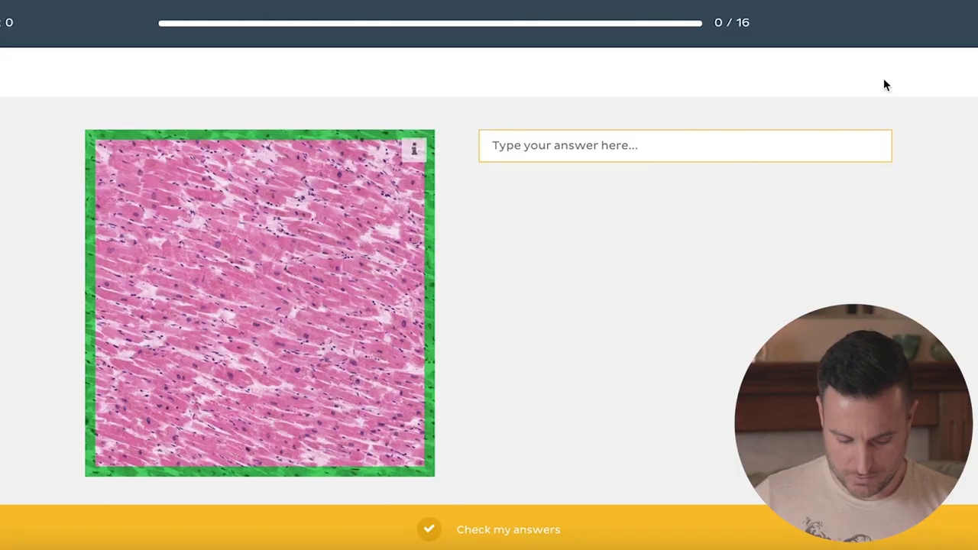
click(696, 160)
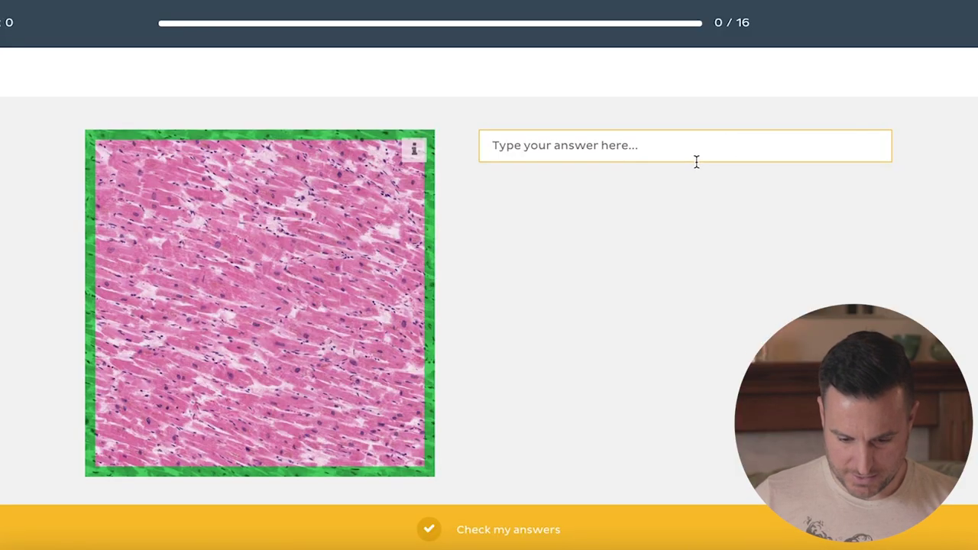
text(cardiac muscle)
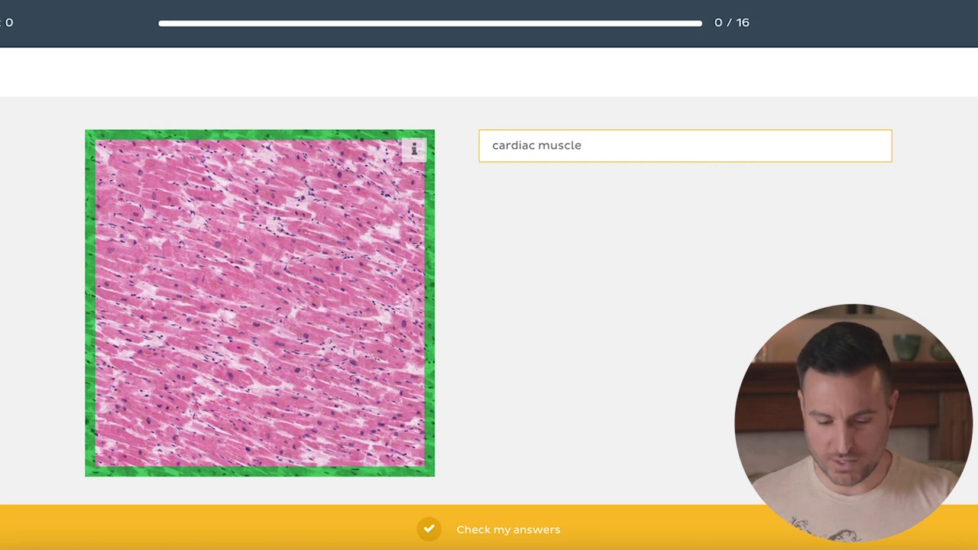
key(Return)
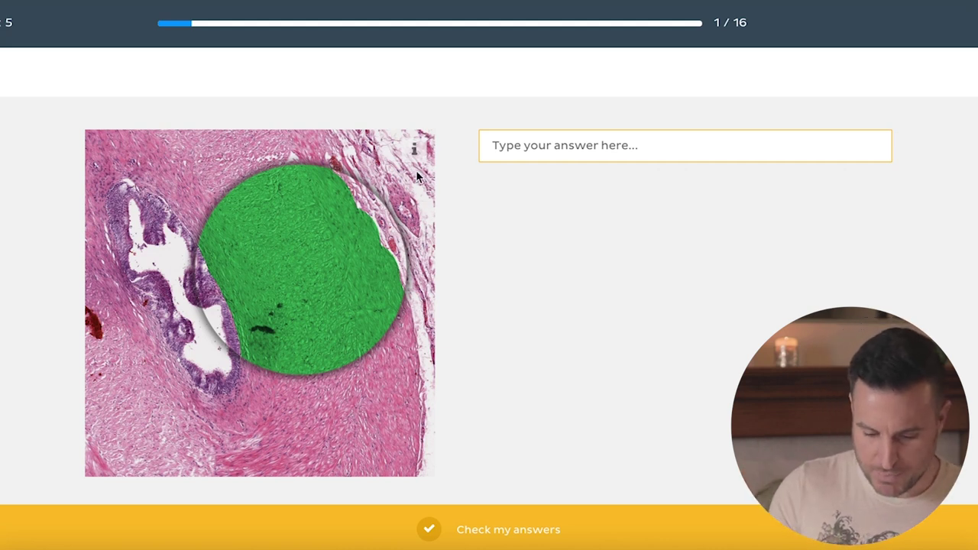
Step: Examine the green-marked region on the enlarged slide, then submit 'smooth muscle'
click(414, 150)
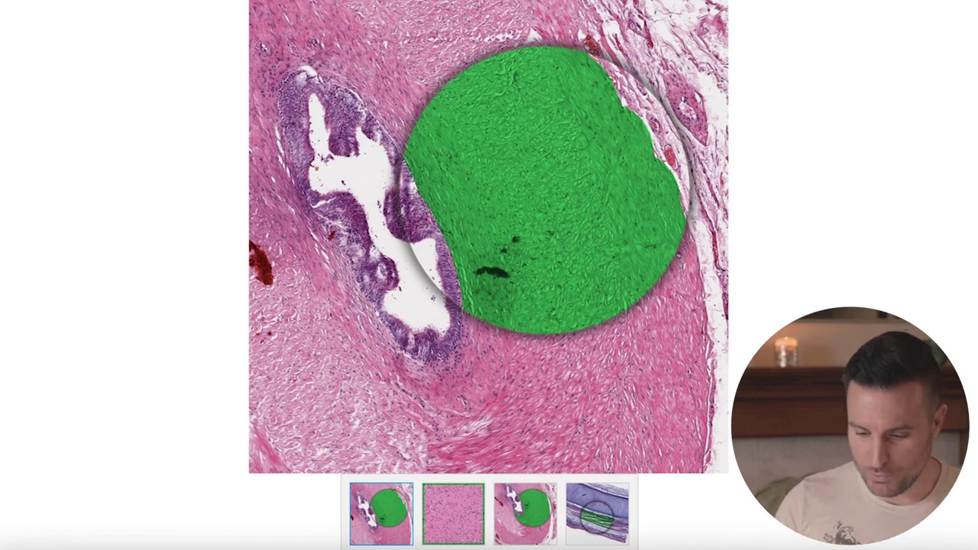
key(Escape)
click(661, 148)
text(smo)
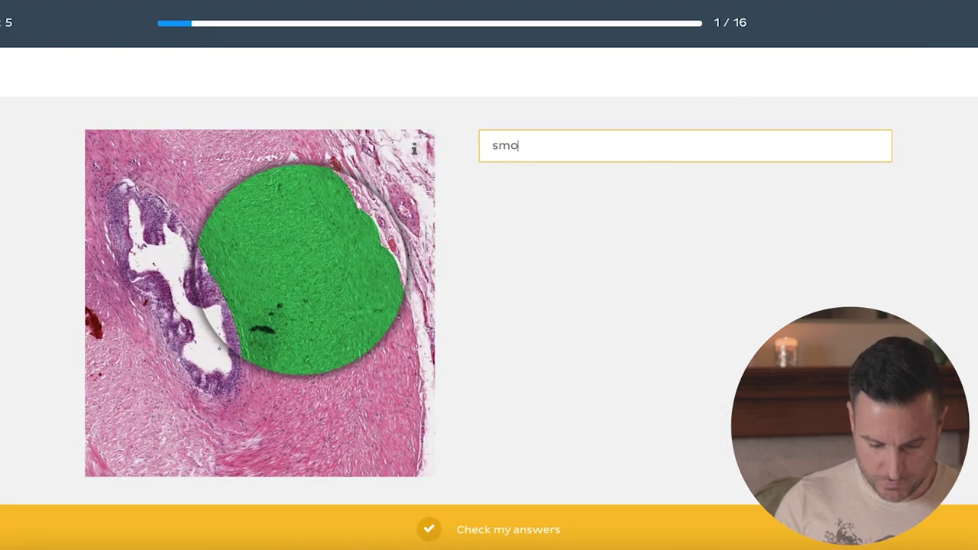
text(oth muscle)
key(Return)
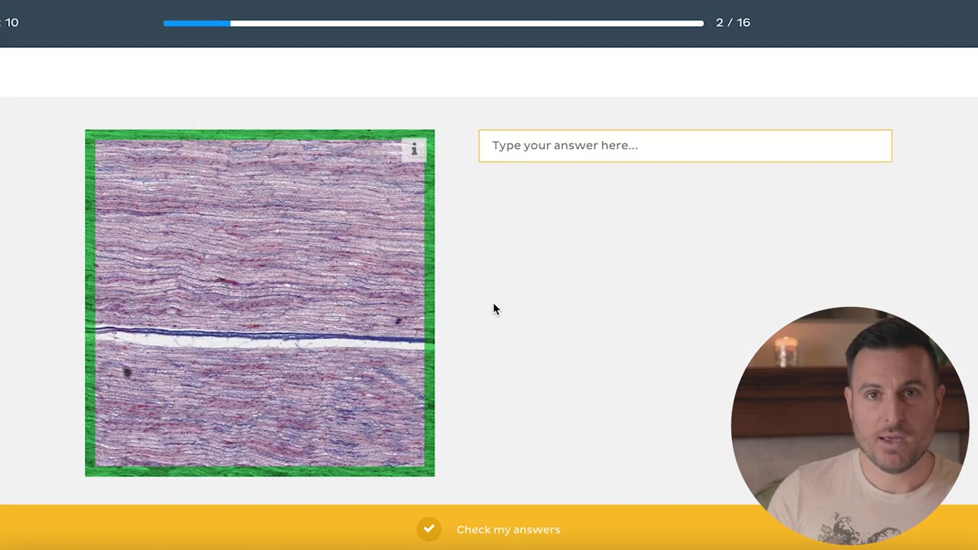
Step: Study the enlarged nerve slide and submit 'nervous tissue' as the answer
click(412, 154)
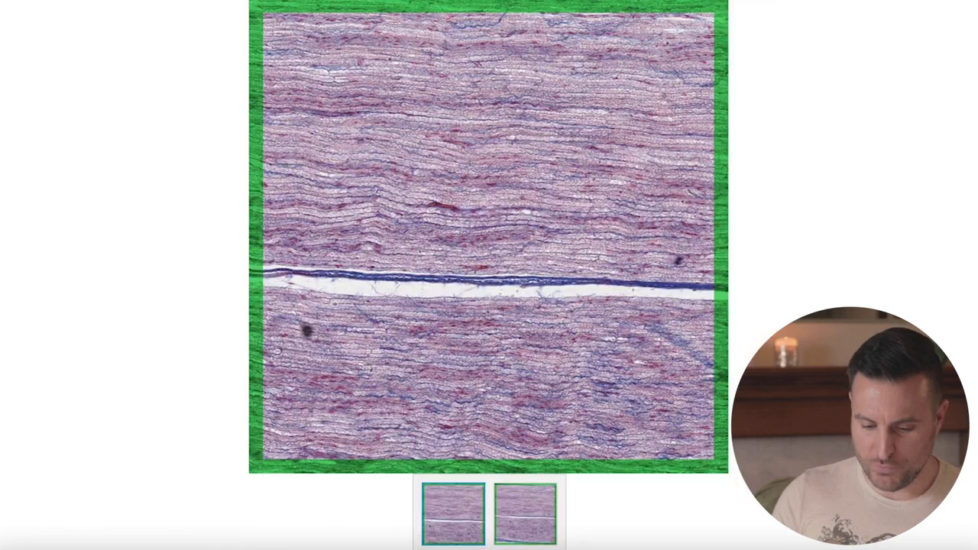
key(alt+Tab)
click(770, 133)
text(nervous tis)
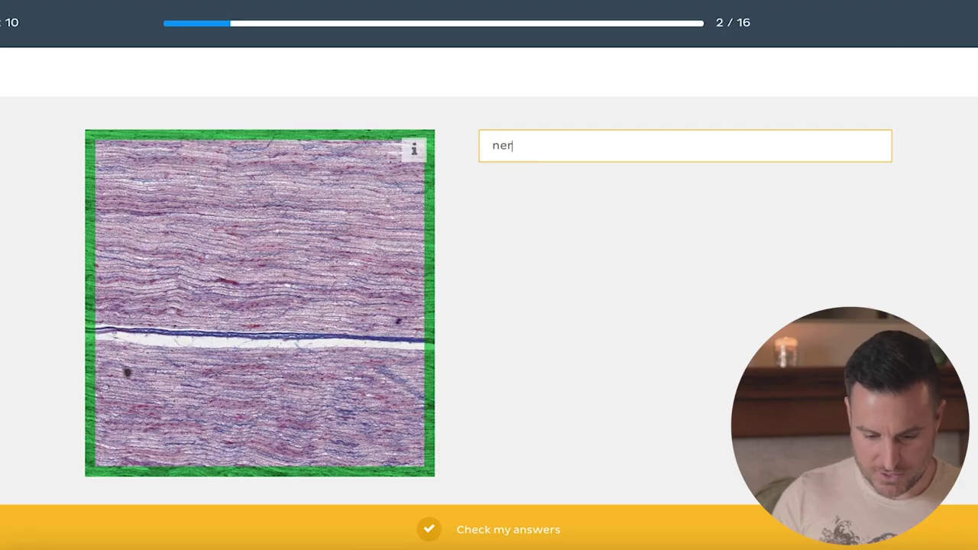
text(sue)
key(Return)
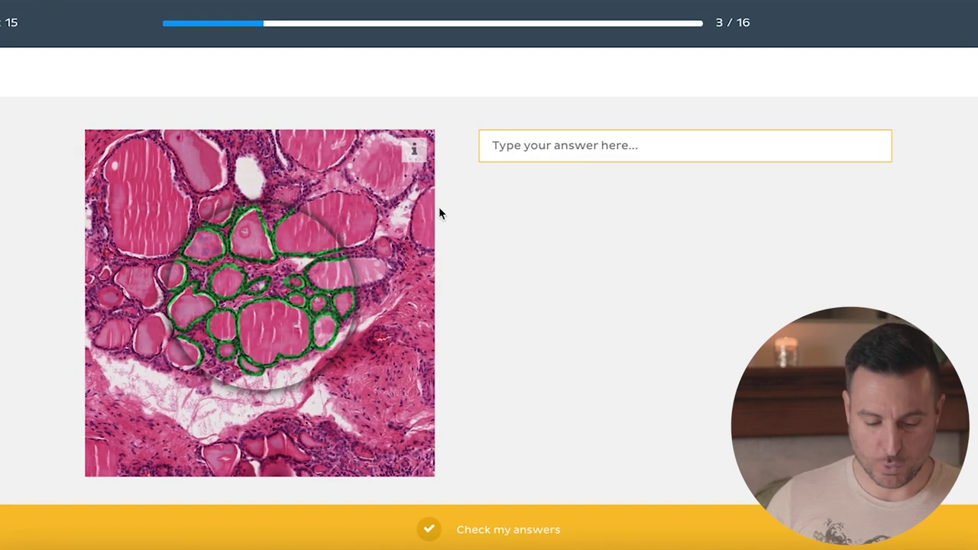
Step: Inspect the enlarged follicle slide and submit 'simple cuboidal epithelium' for its lining
click(413, 152)
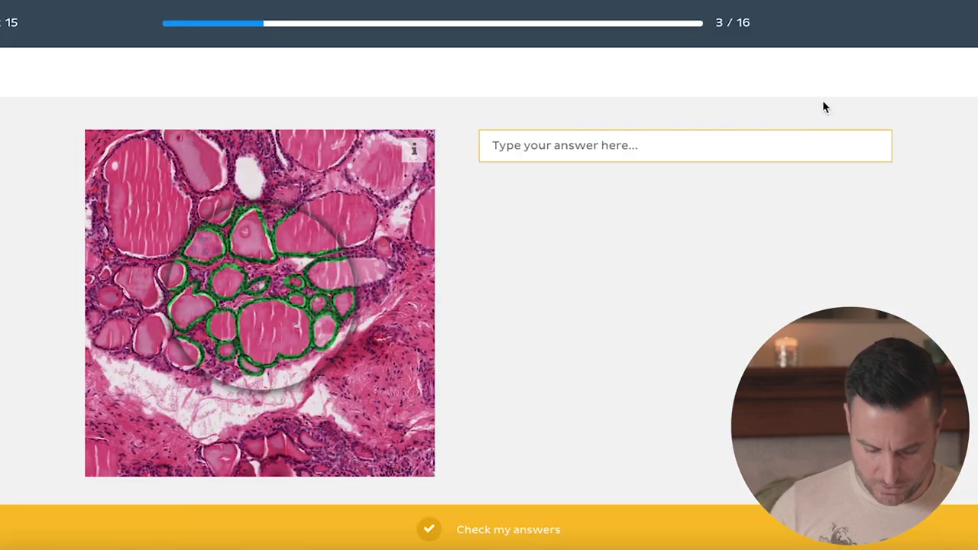
click(802, 145)
text(simple cuboidal epithelium)
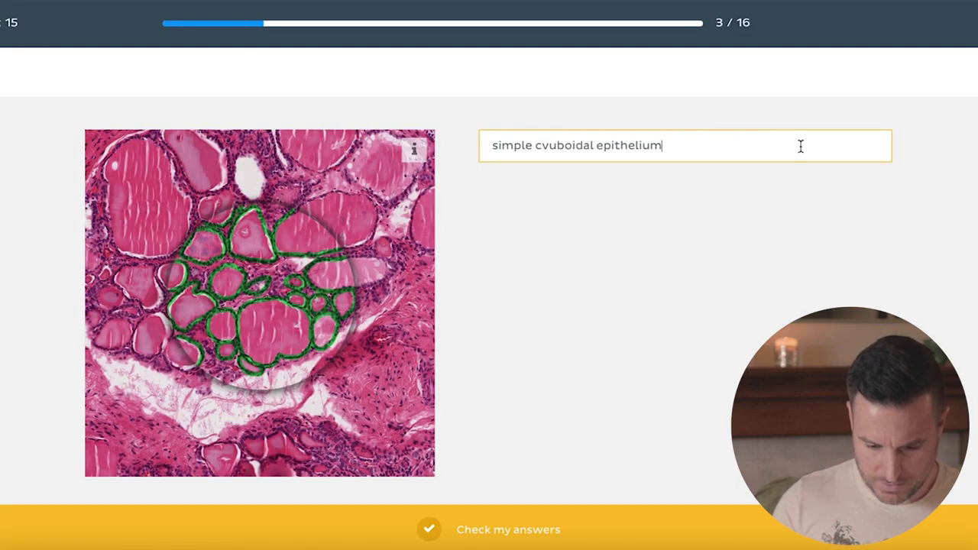
key(Return)
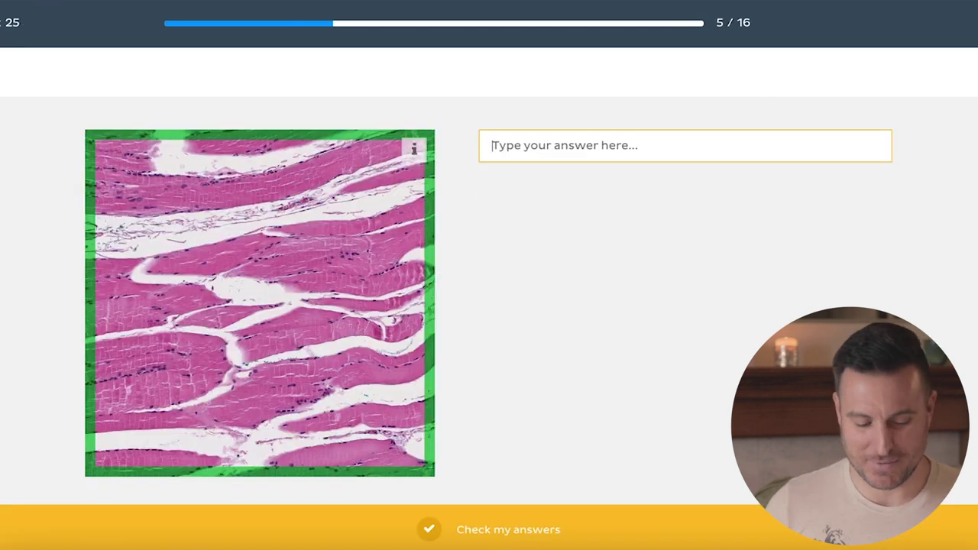
Step: Zoom through the enlarged striated muscle slide, then start the answer with 'skeletal m'
click(410, 156)
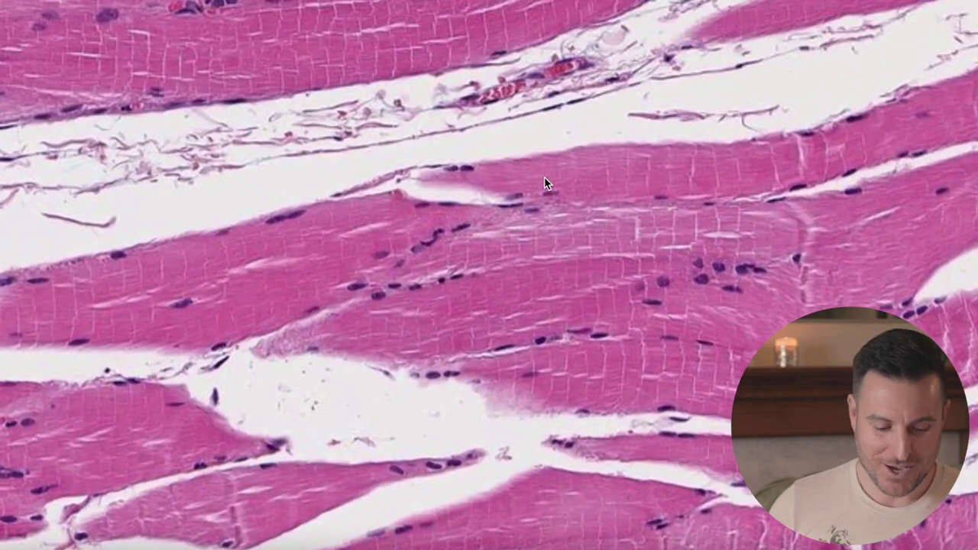
scroll(544, 177, down, 2)
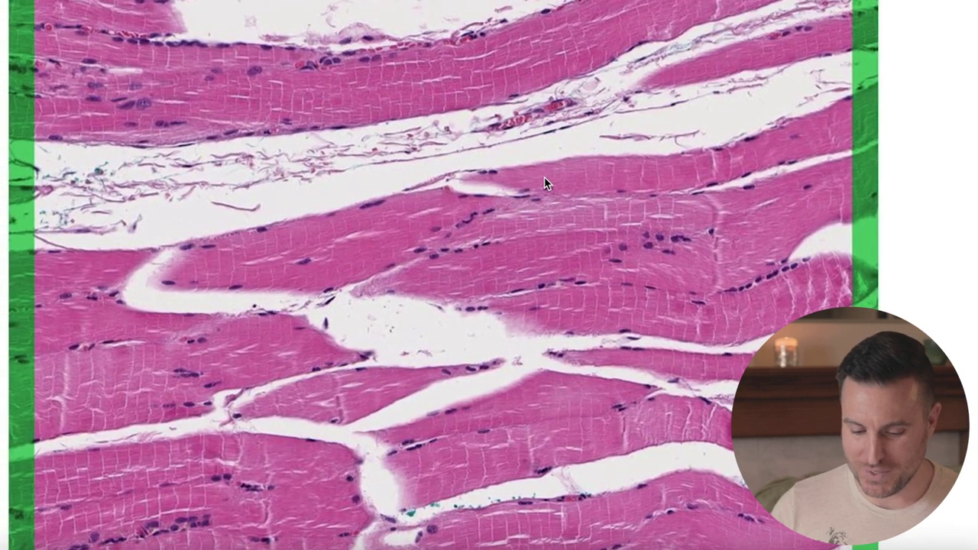
scroll(544, 176, down, 2)
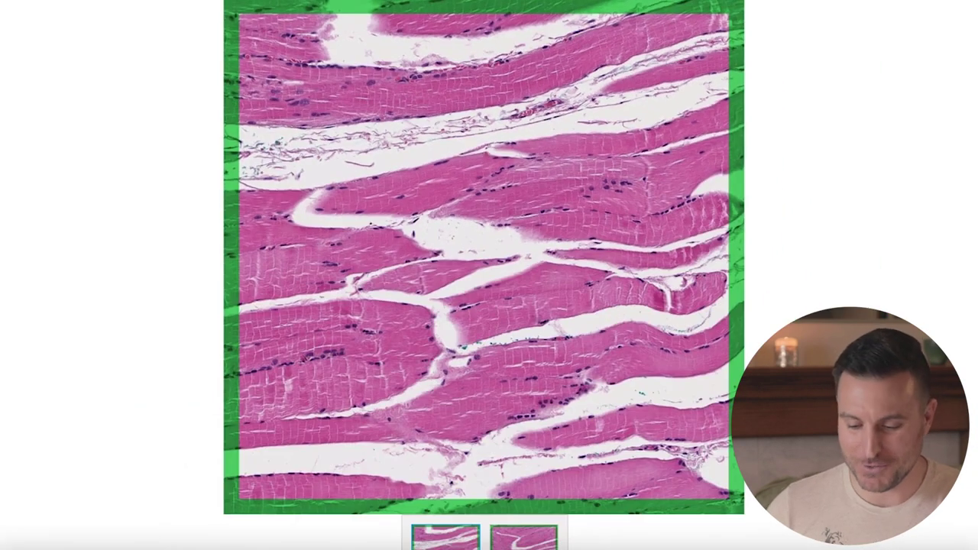
scroll(544, 176, down, 1)
click(777, 130)
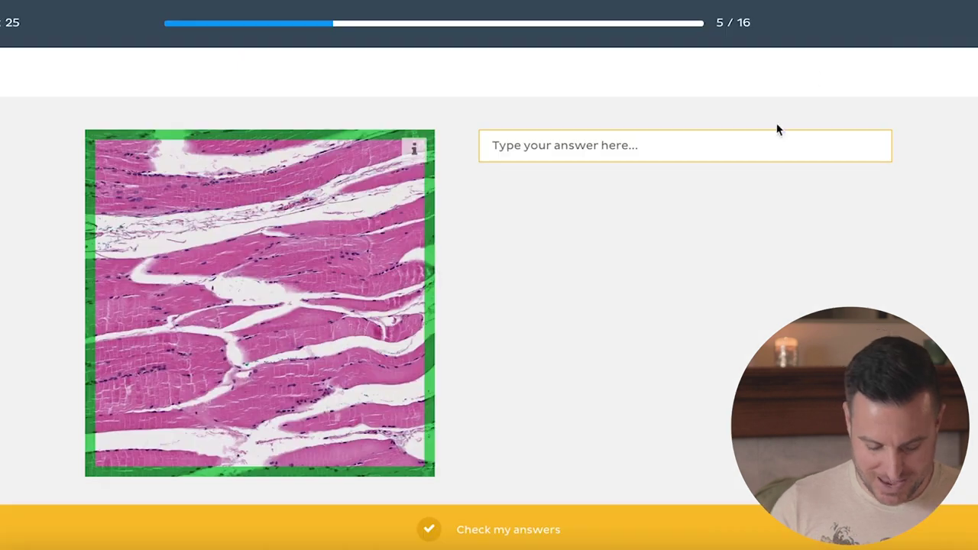
click(775, 144)
text(skeletal m)
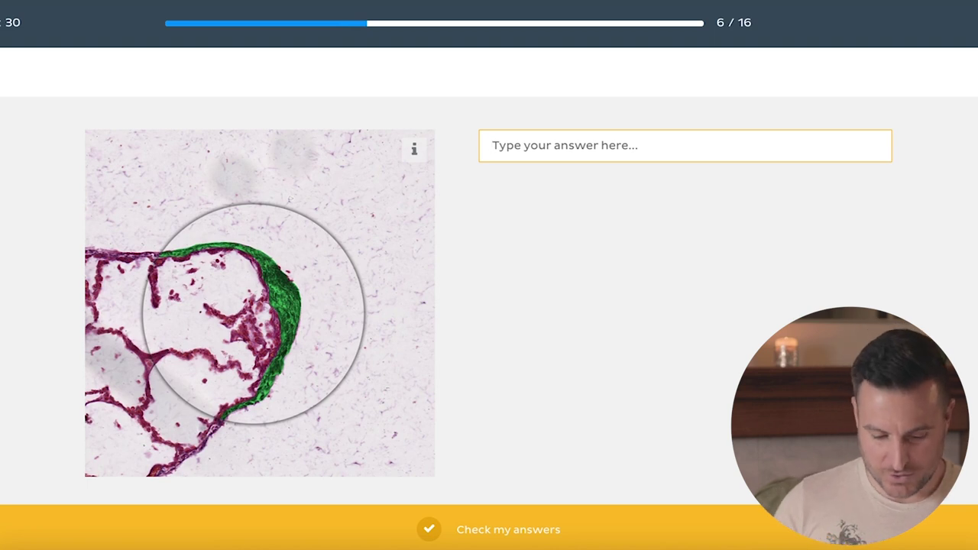
Step: Enlarge the slide with the green capsule and submit 'dense connective tissue'
click(425, 158)
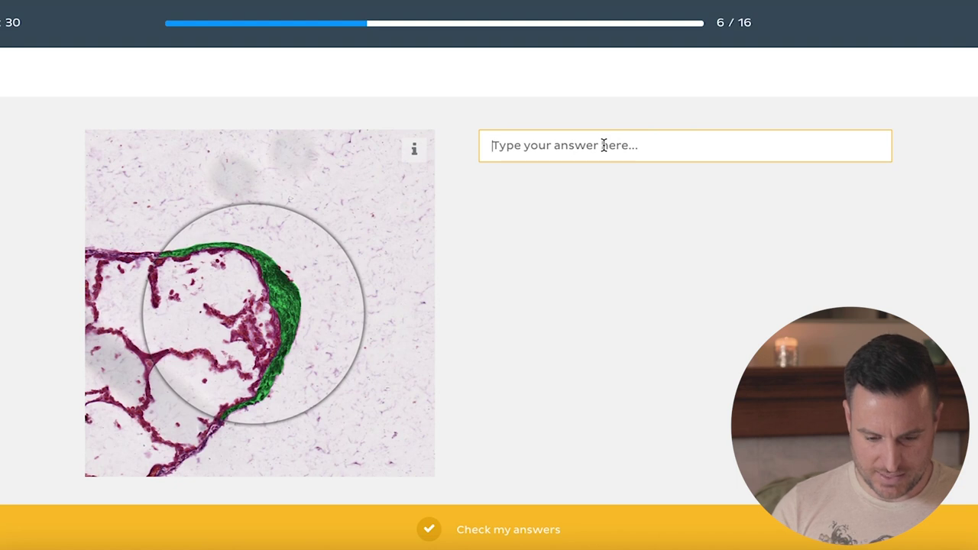
text(dense connective)
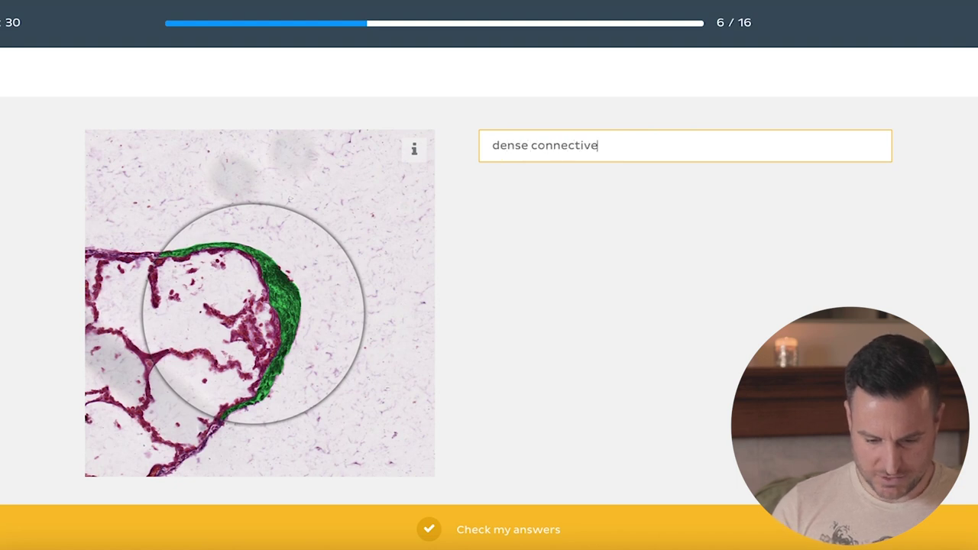
text( tissue)
key(Return)
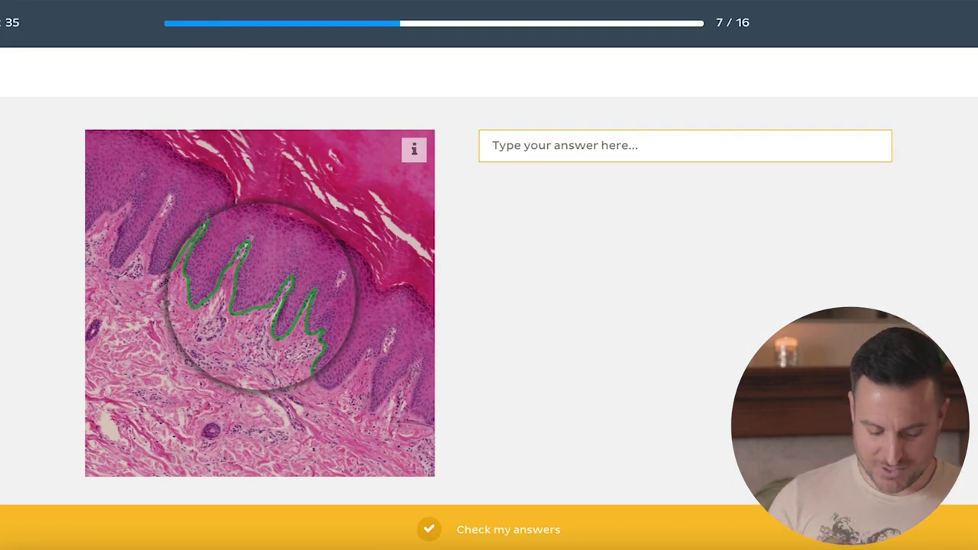
Step: Submit 'basement membrane' for question 7's green-traced epidermal border
click(797, 153)
text(basement mem)
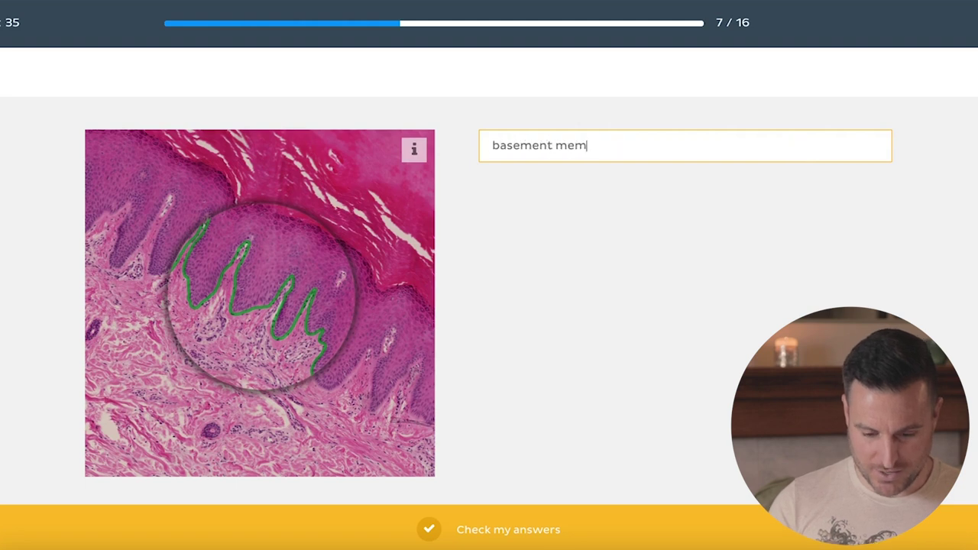
text(brane)
key(Return)
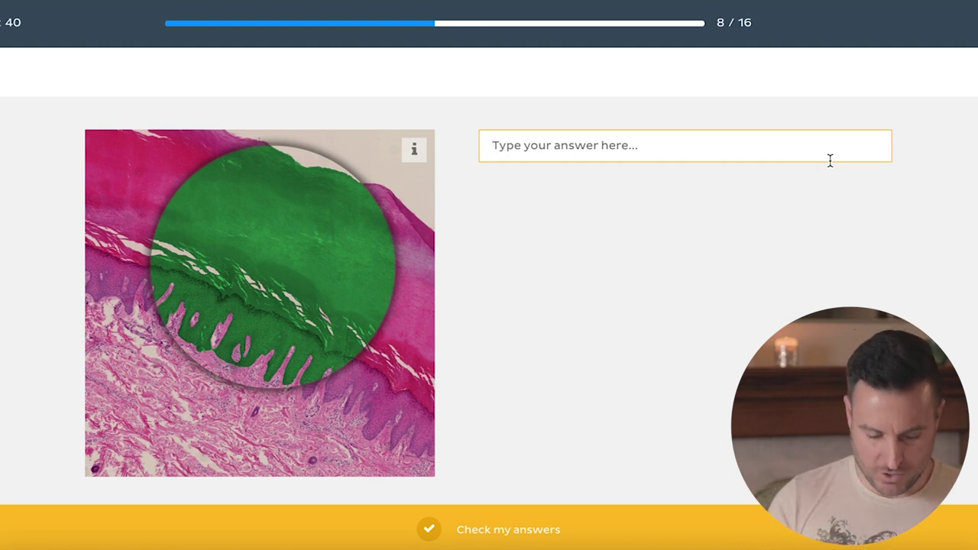
Step: Zoom into the enlarged epidermis slide and submit 'stratified squamous epithelium' for question 8
text(stratified)
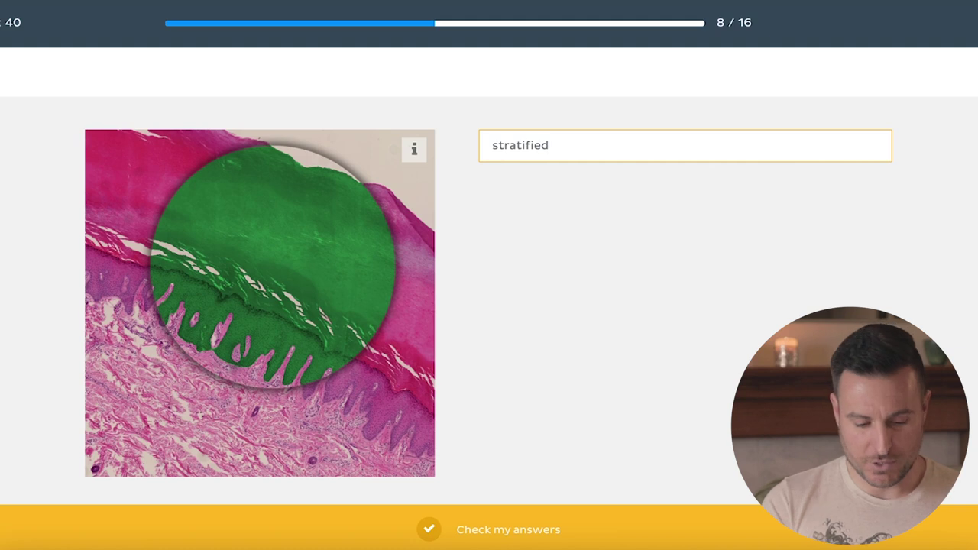
click(420, 157)
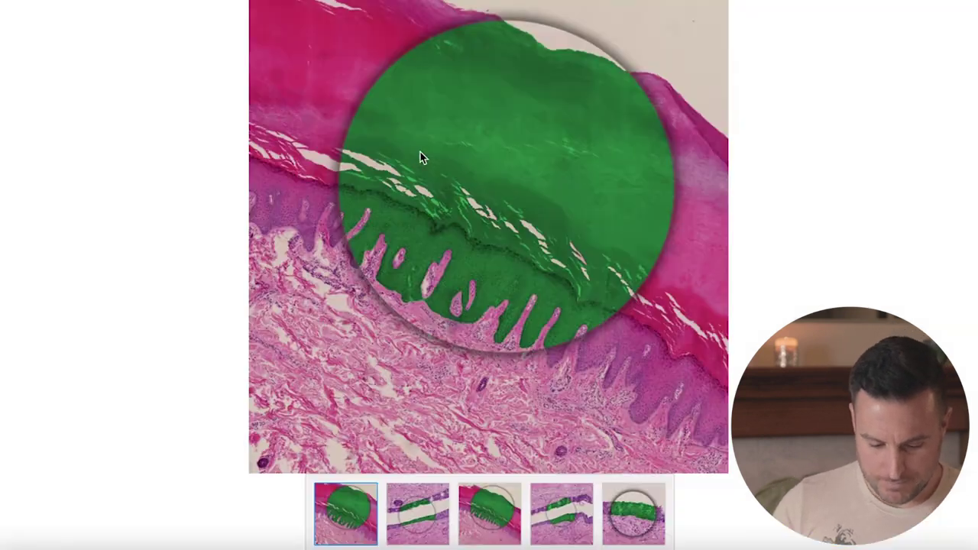
click(526, 209)
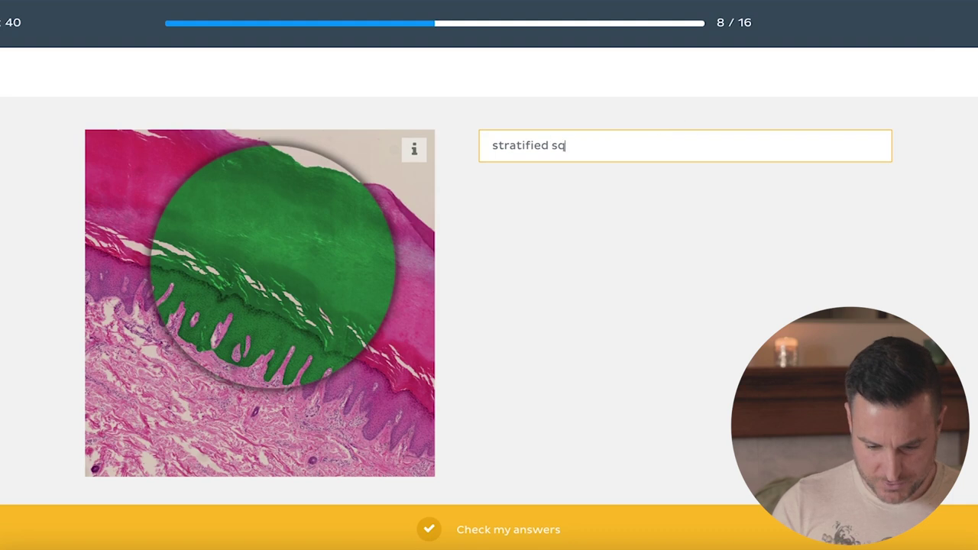
text(ithelium)
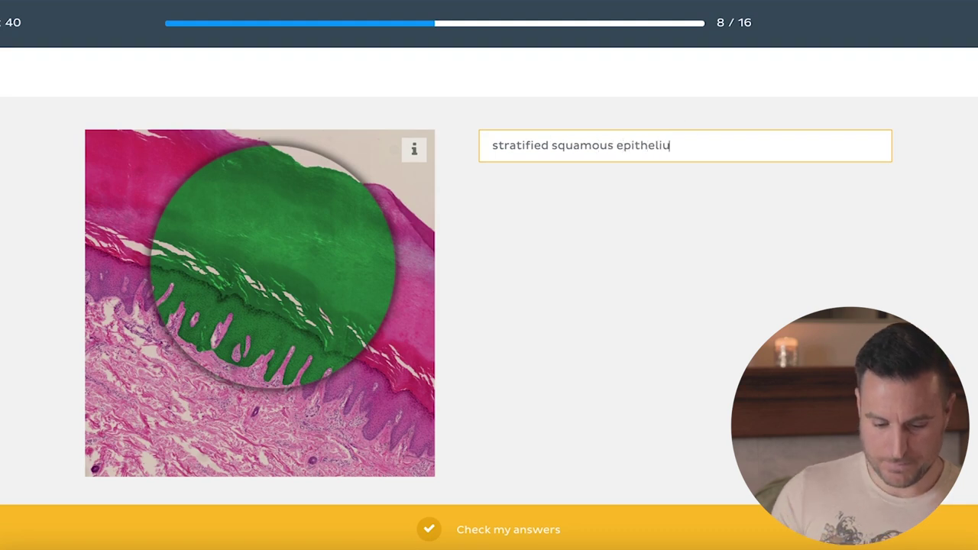
key(Return)
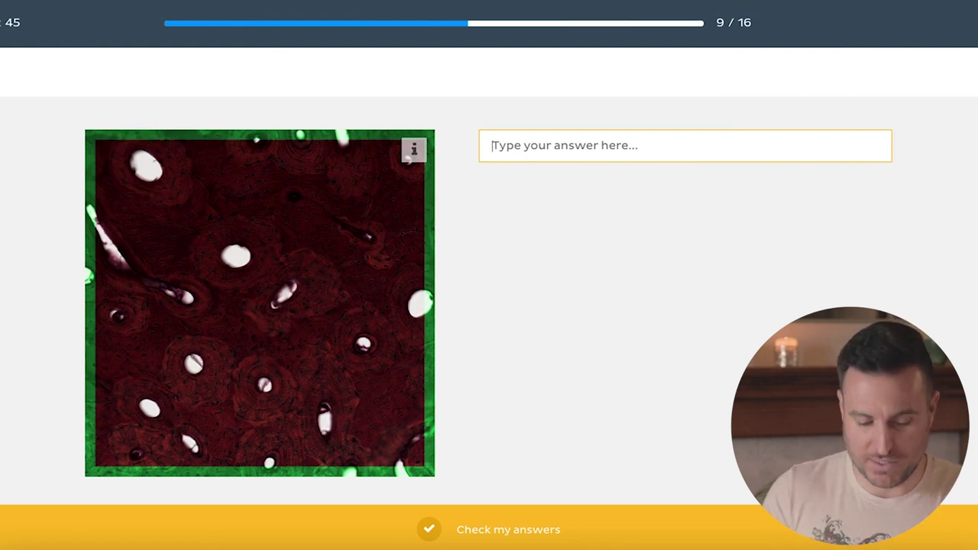
Step: View the enlarged bone slide and submit 'compact bone' for question 9
click(416, 153)
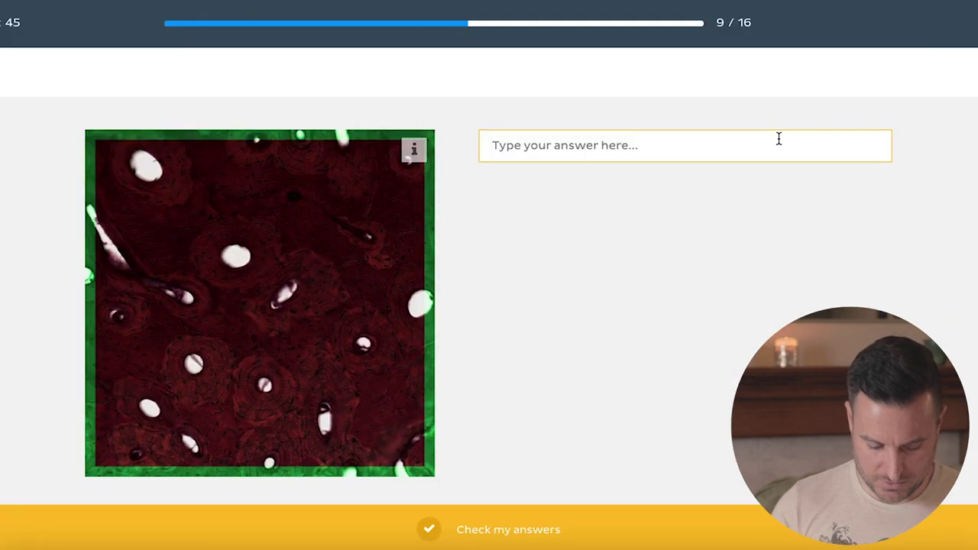
click(777, 138)
text(compact bone)
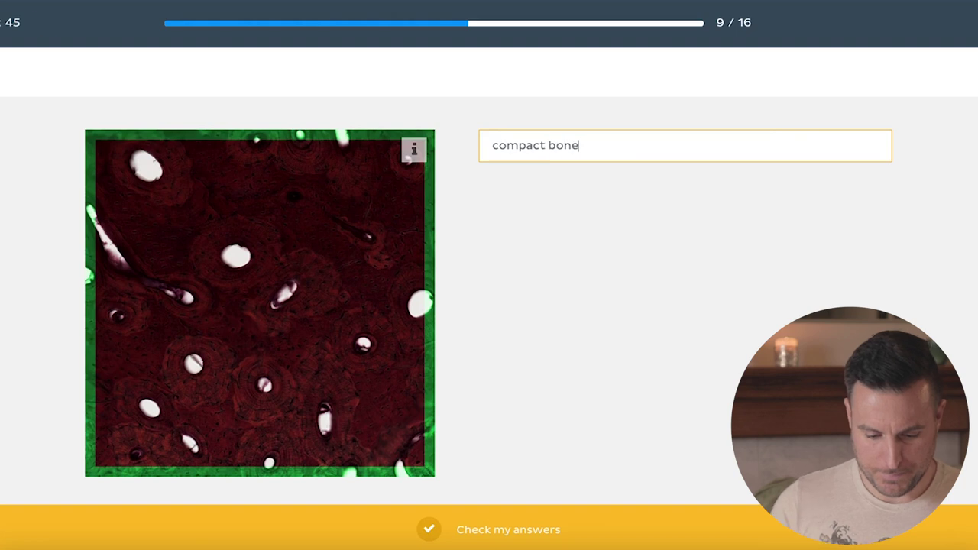
key(Return)
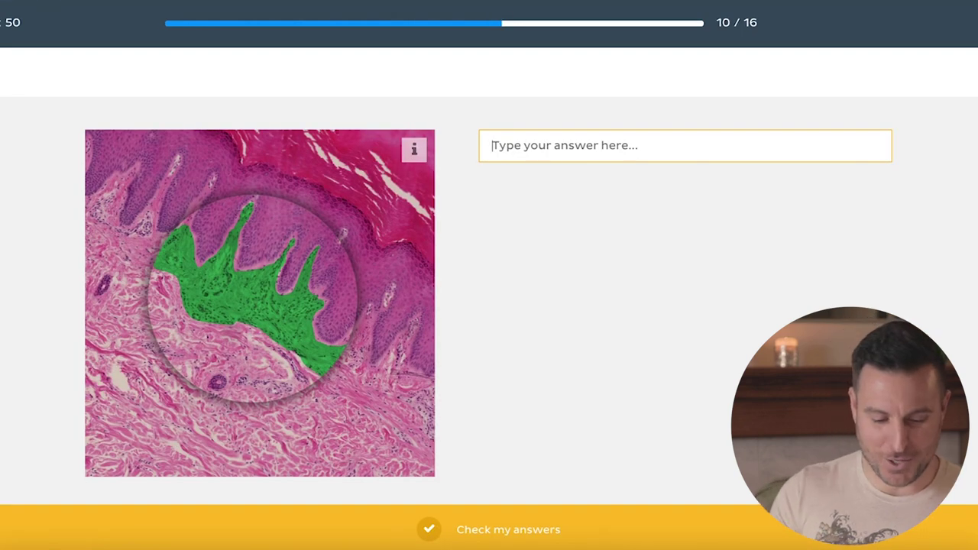
Step: Check the enlarged question 10 skin slide, then type 'loose connective tissue' as the answer
click(417, 164)
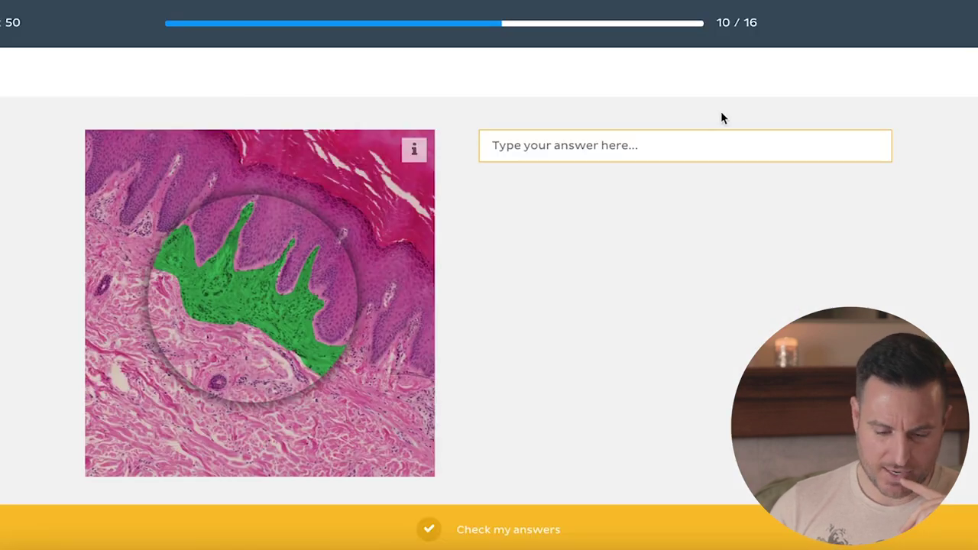
click(677, 155)
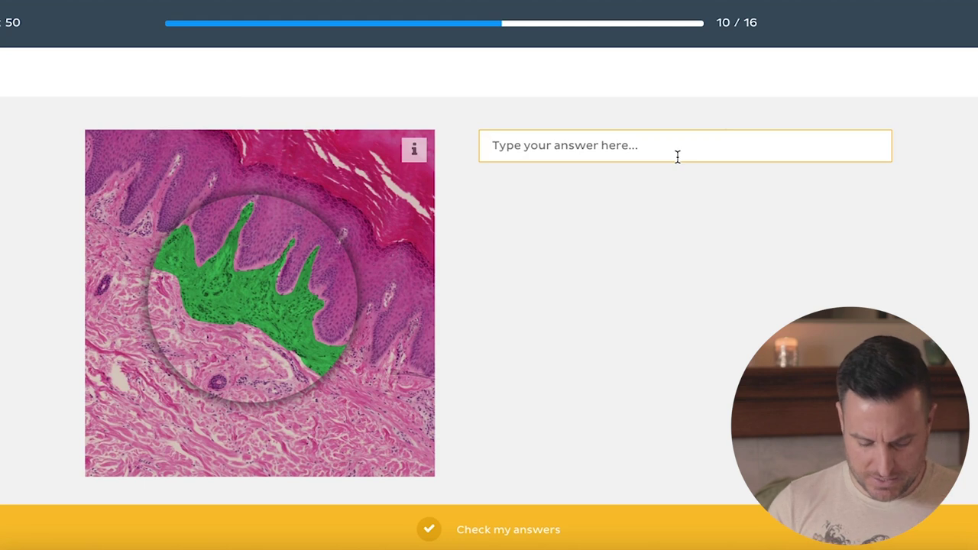
text(loose conn)
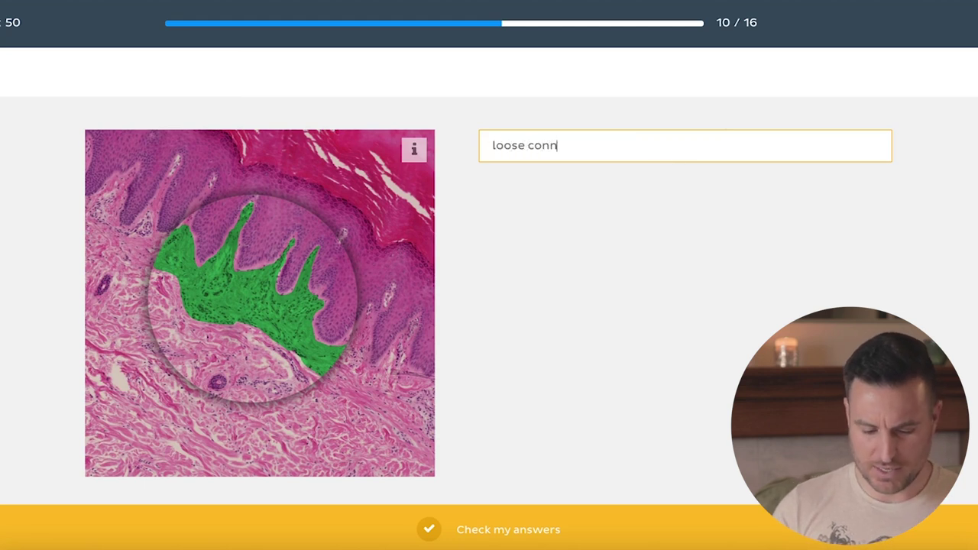
text(ective )
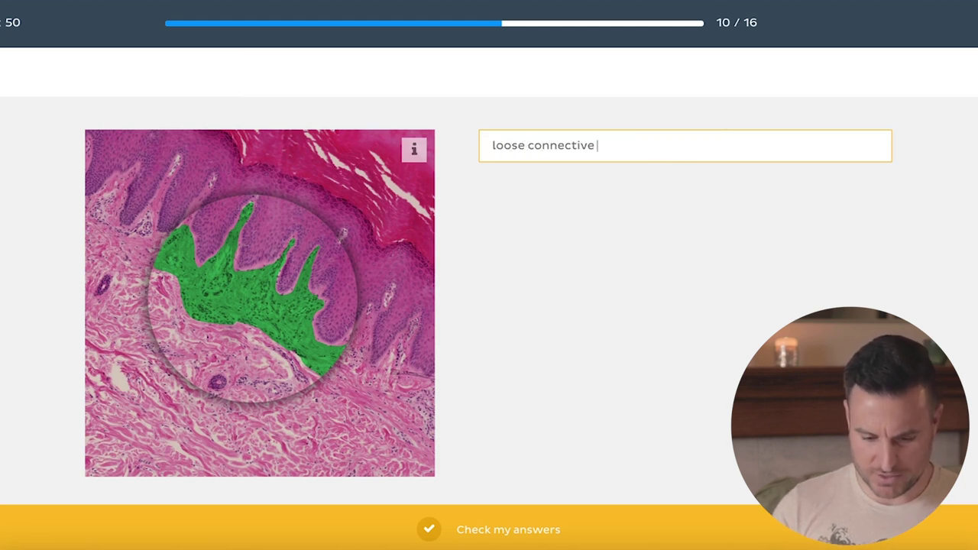
text(tissue)
Step: Submit 'loose connective tissue' for question 10, then view question 11's blood smear and cell images
key(Return)
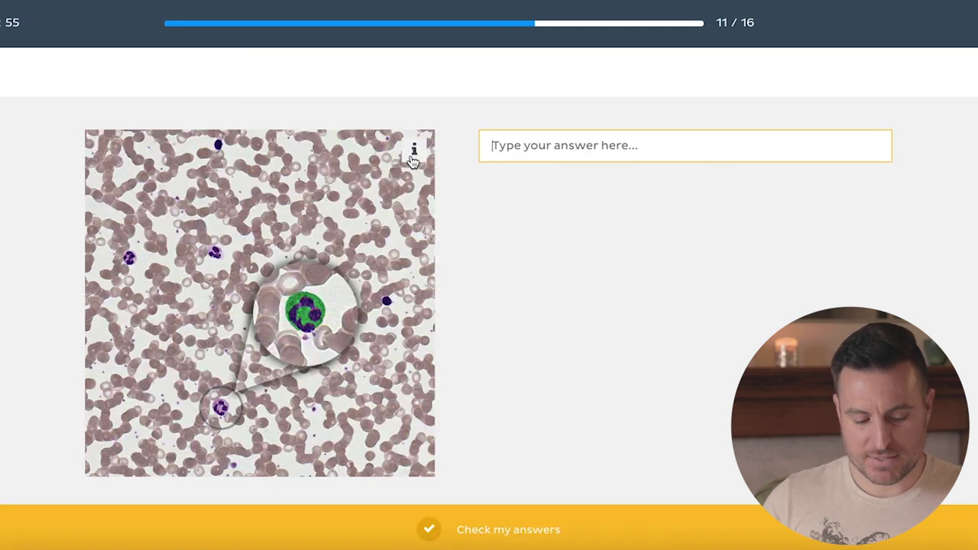
click(412, 155)
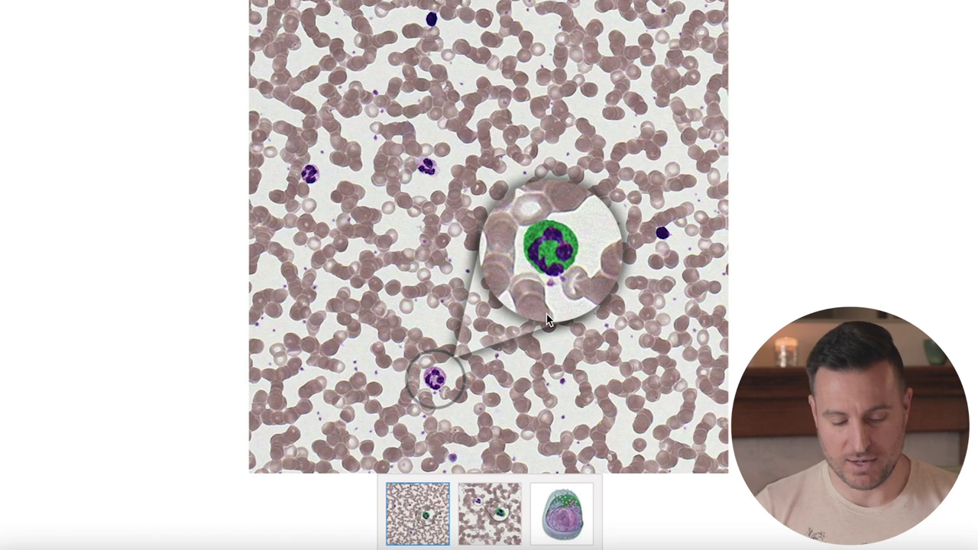
click(485, 539)
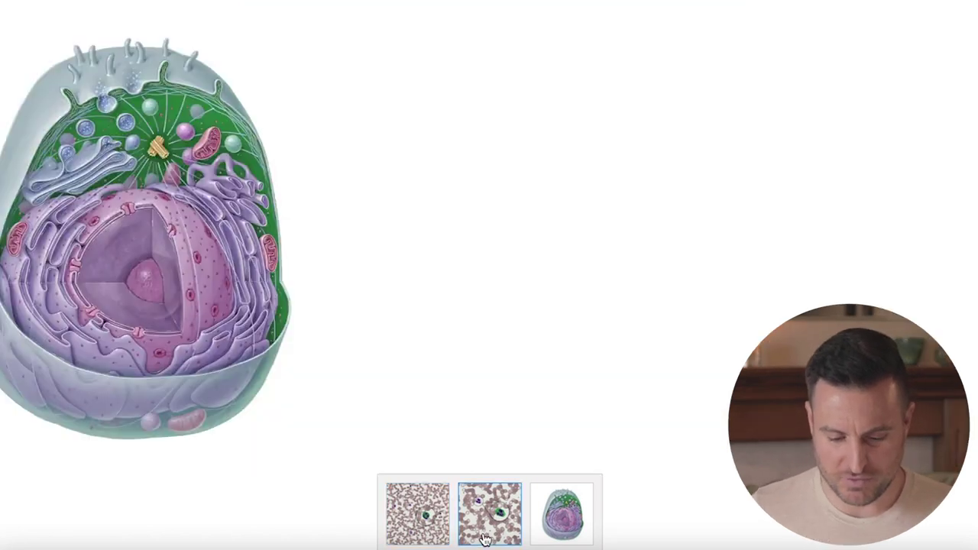
click(552, 504)
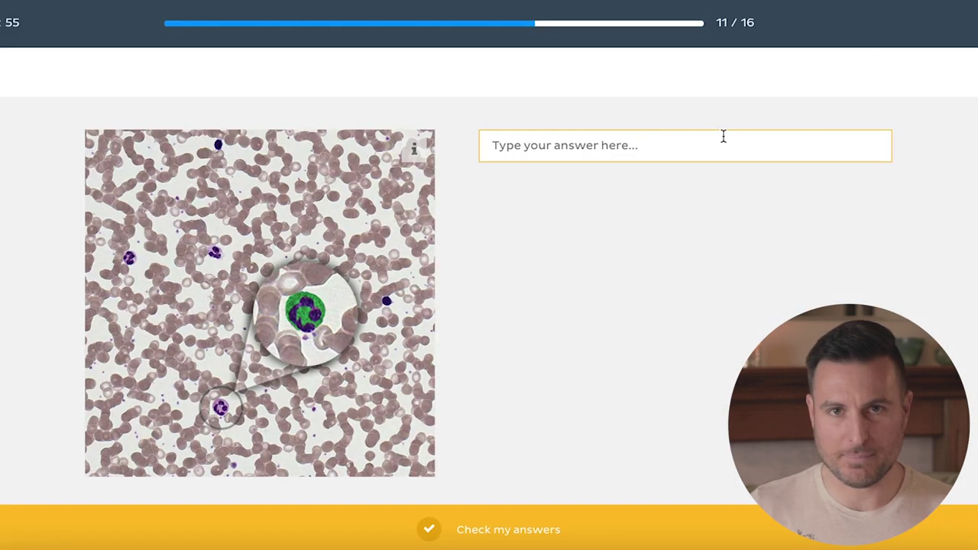
Step: Answer question 11 with 'cytoplasm'
click(716, 145)
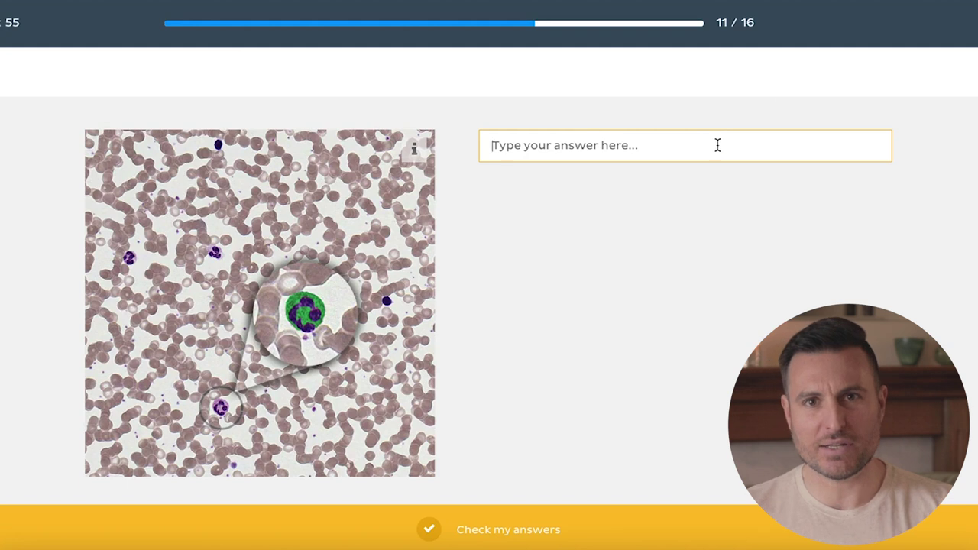
text(cyto)
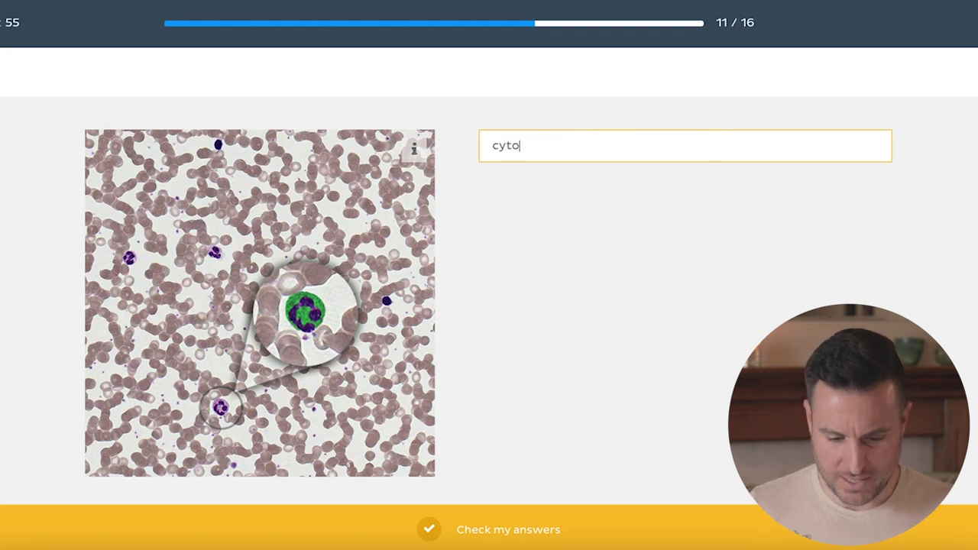
text(plasm)
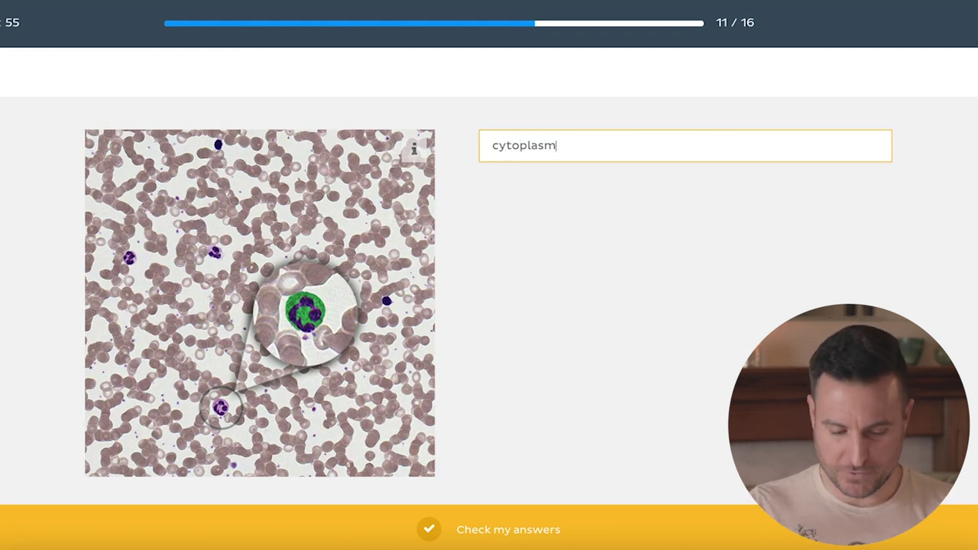
key(Return)
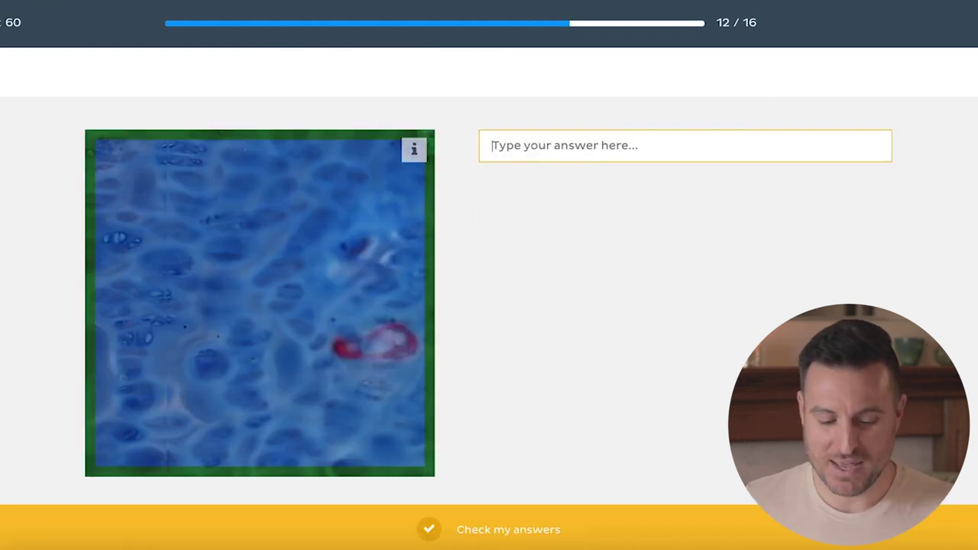
Step: Enlarge the blue-stained slide and enter 'hyaline' as question 12's answer
click(422, 155)
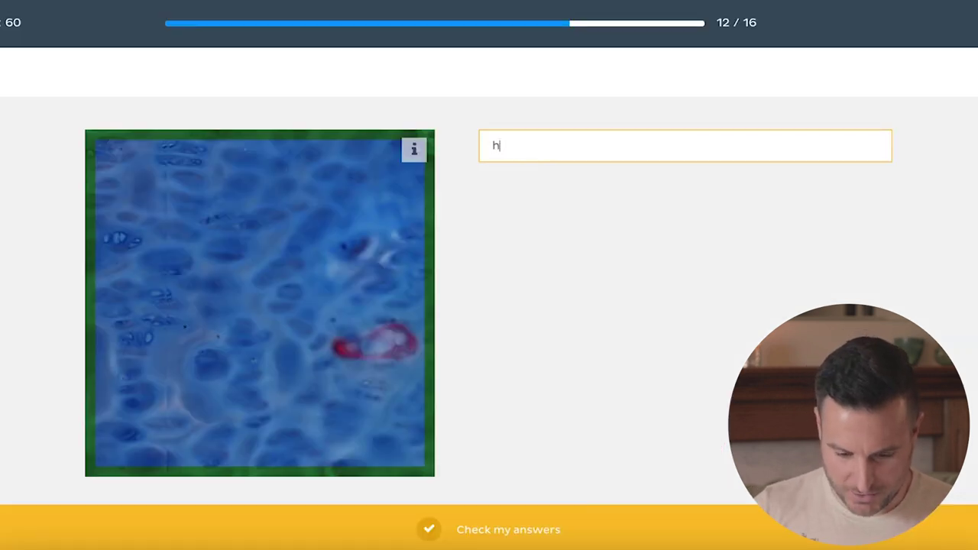
text(yaline)
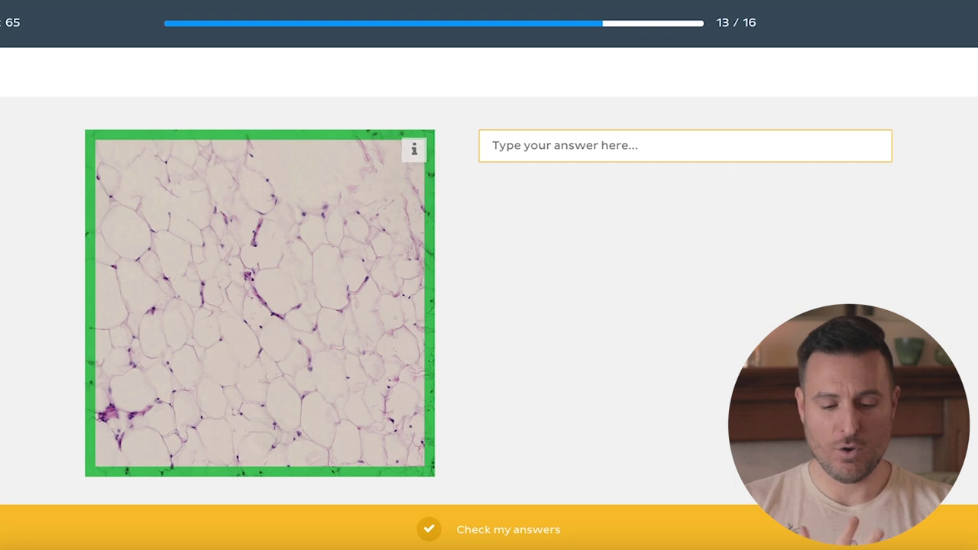
Step: View the fat tissue slide and breast illustrations, then answer question 13 with 'adipose tissue'
click(260, 303)
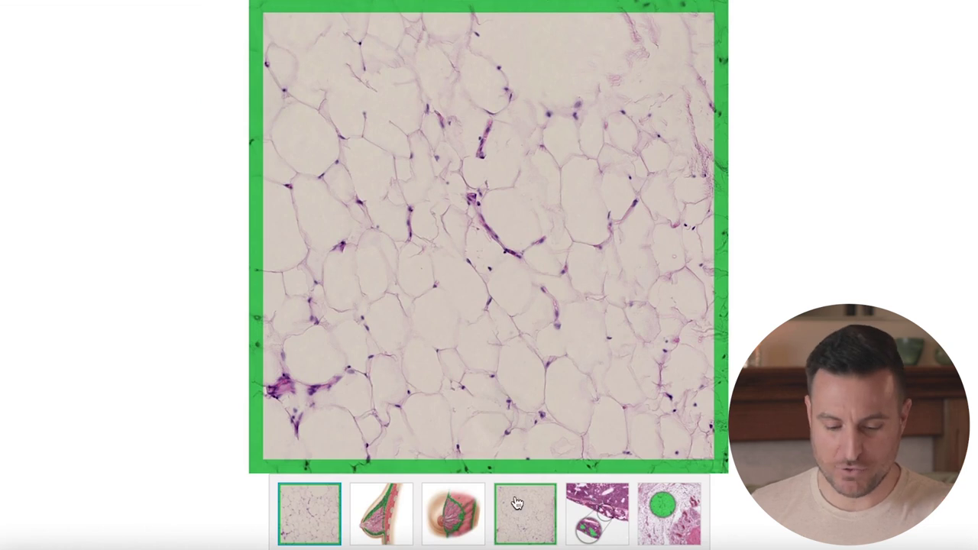
click(450, 515)
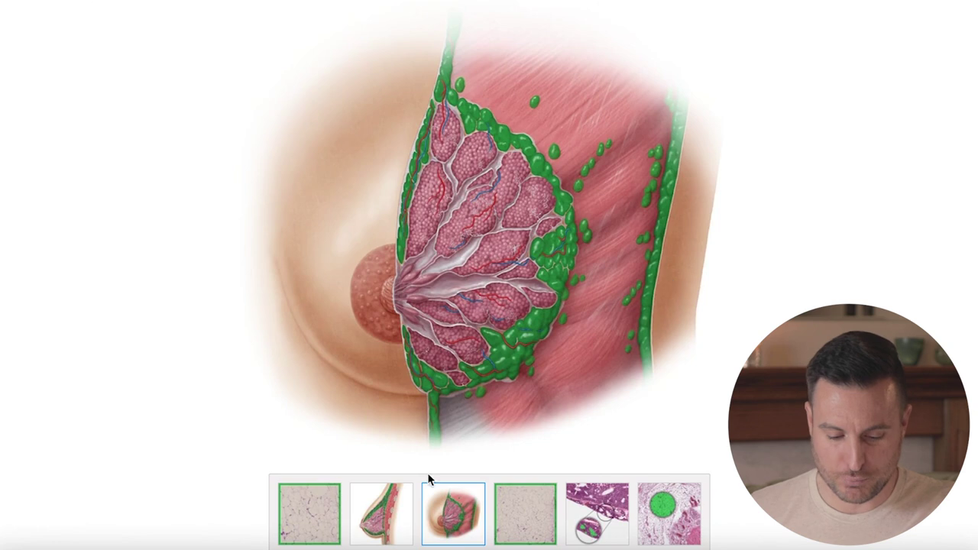
click(373, 538)
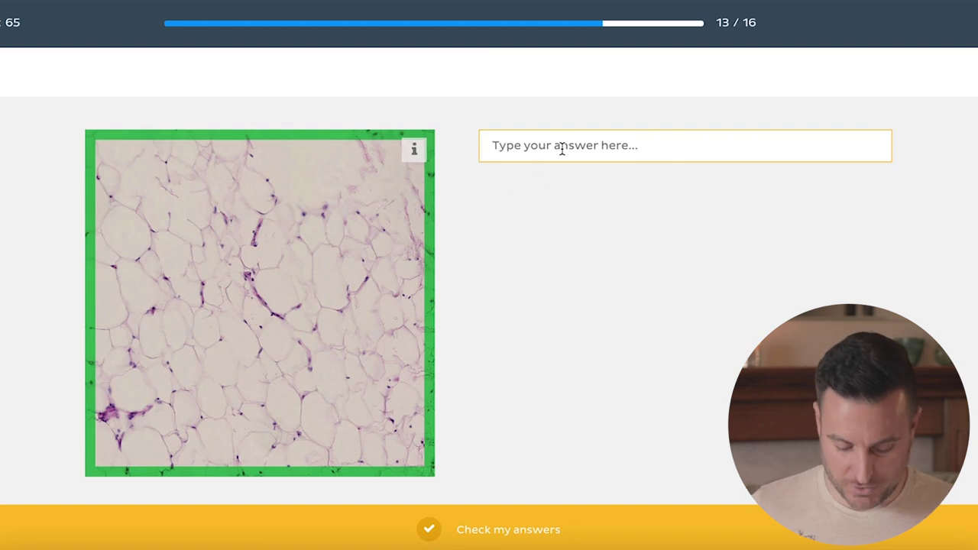
click(561, 148)
text(a)
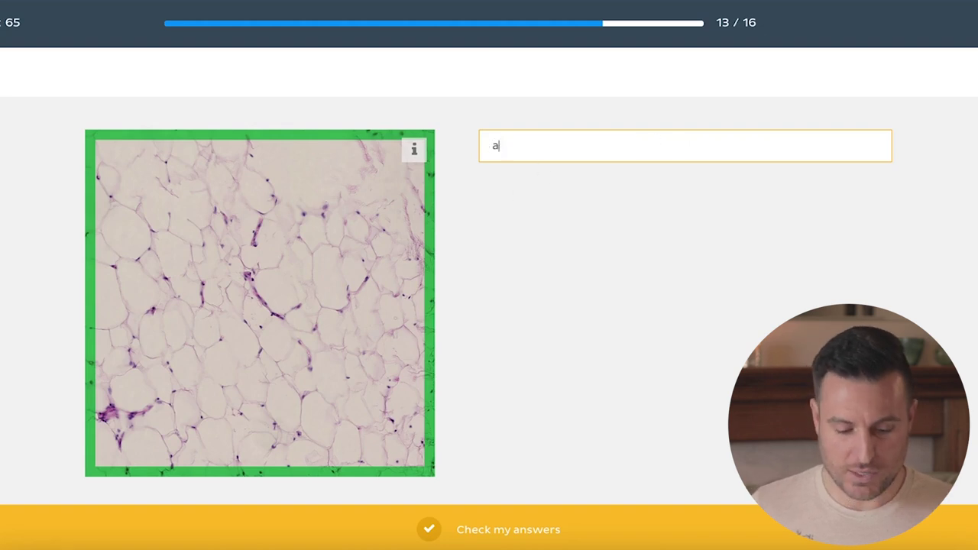
text(dipose tissu)
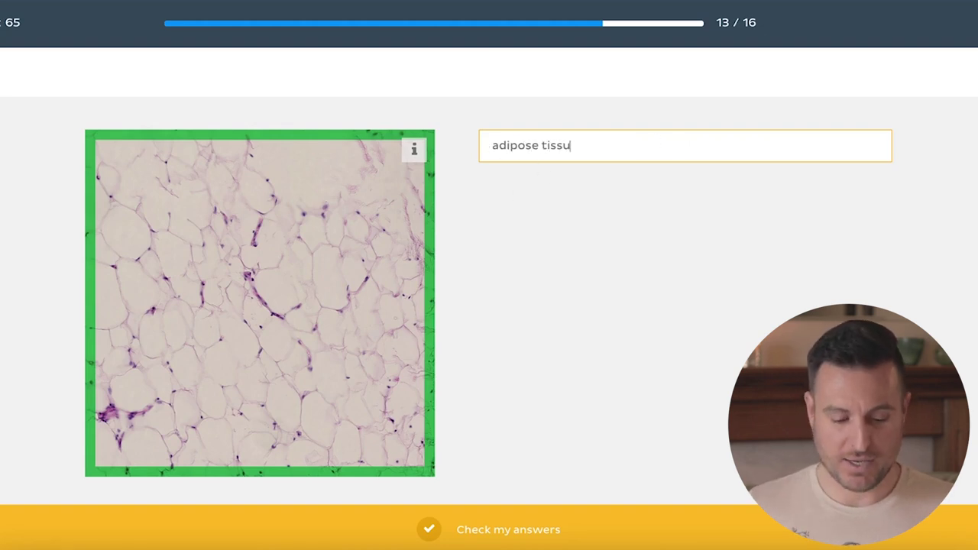
text(e)
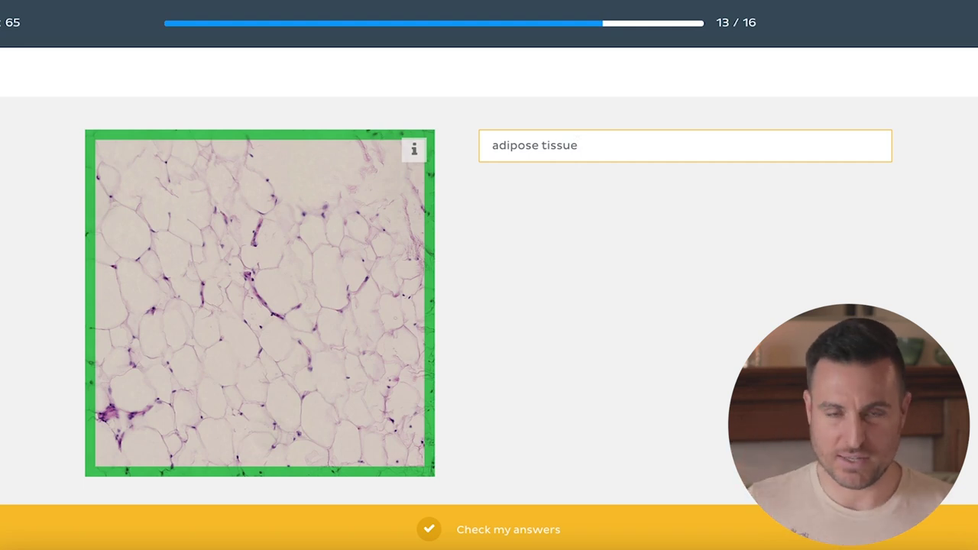
key(Return)
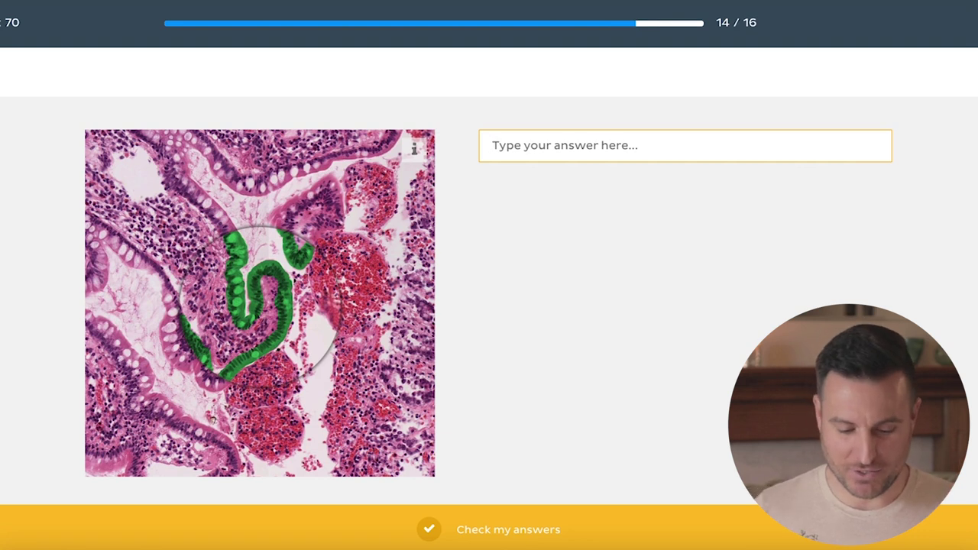
Step: Review the enlarged histology image, then enter 'cell nucleus' as question 15's answer
click(413, 150)
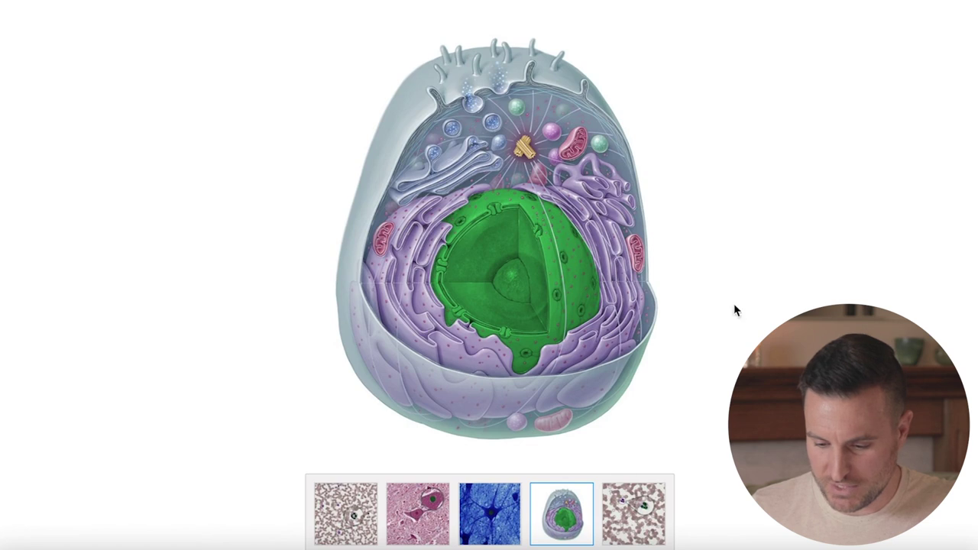
key(Escape)
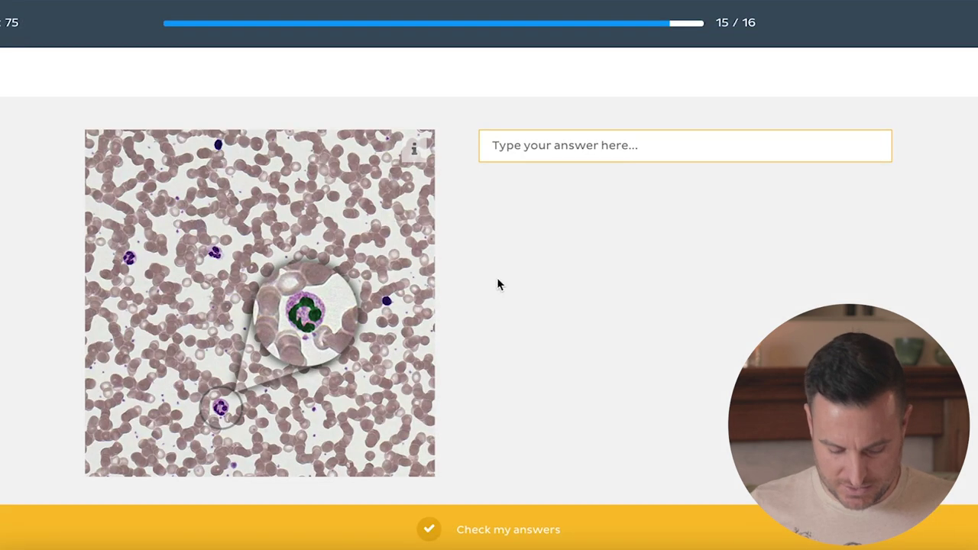
text(cell nucleuy)
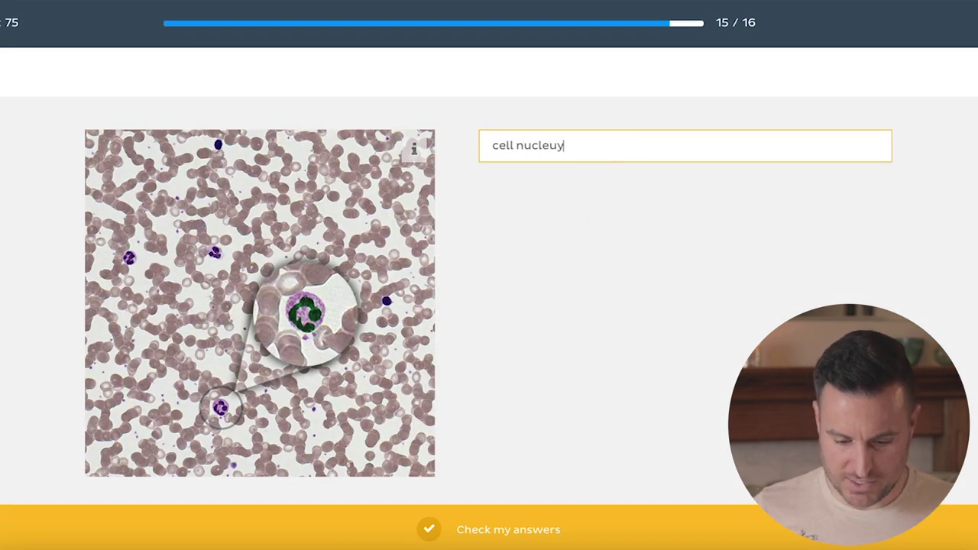
key(BackSpace)
text(s)
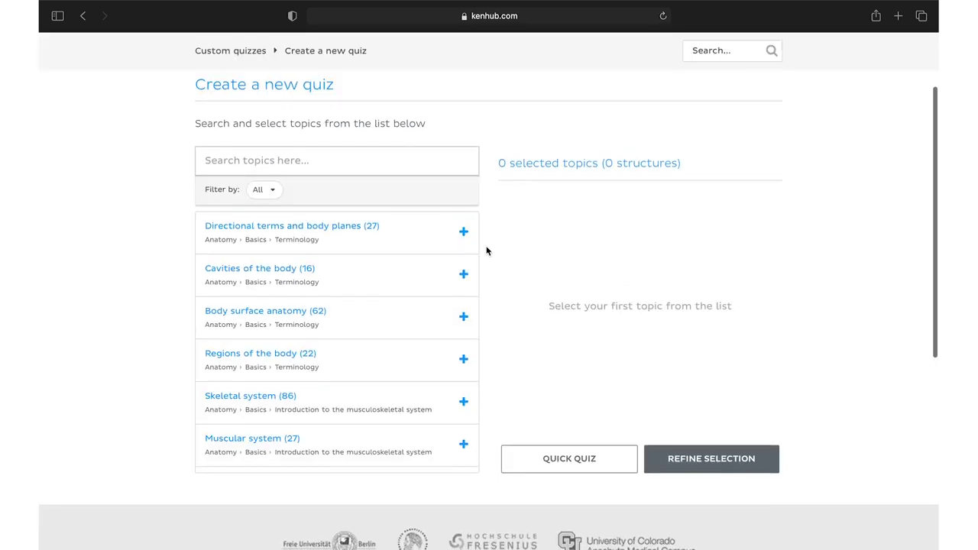
Step: Add Body surface anatomy, Muscular system and Skeletal system topics and save it as 'Custom Quiz'
click(464, 318)
scroll(462, 309, down, 3)
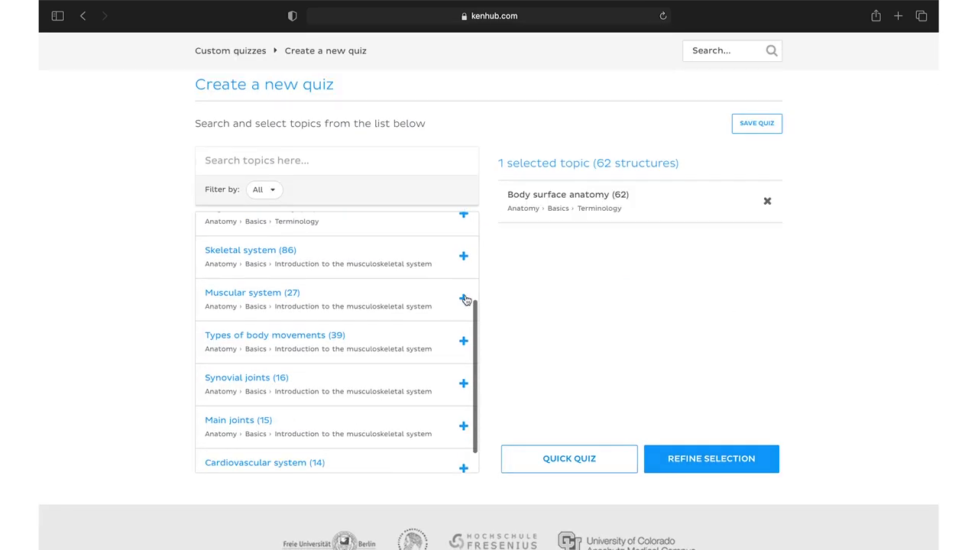
click(463, 298)
click(464, 257)
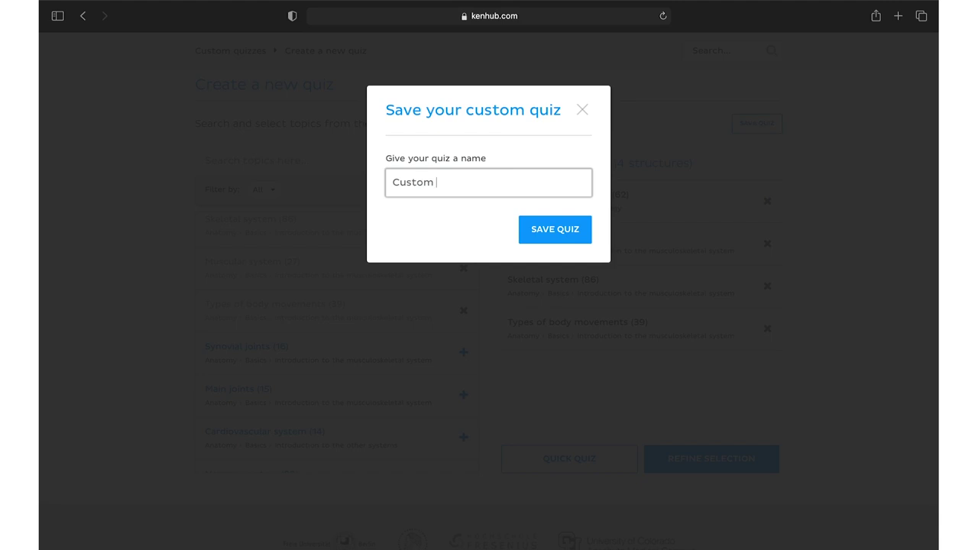
key(Return)
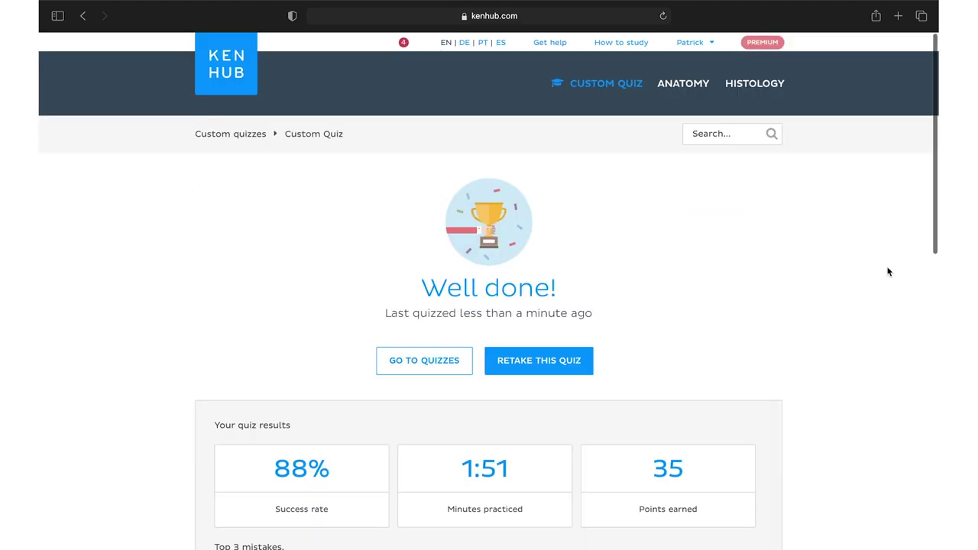
scroll(887, 271, down, 3)
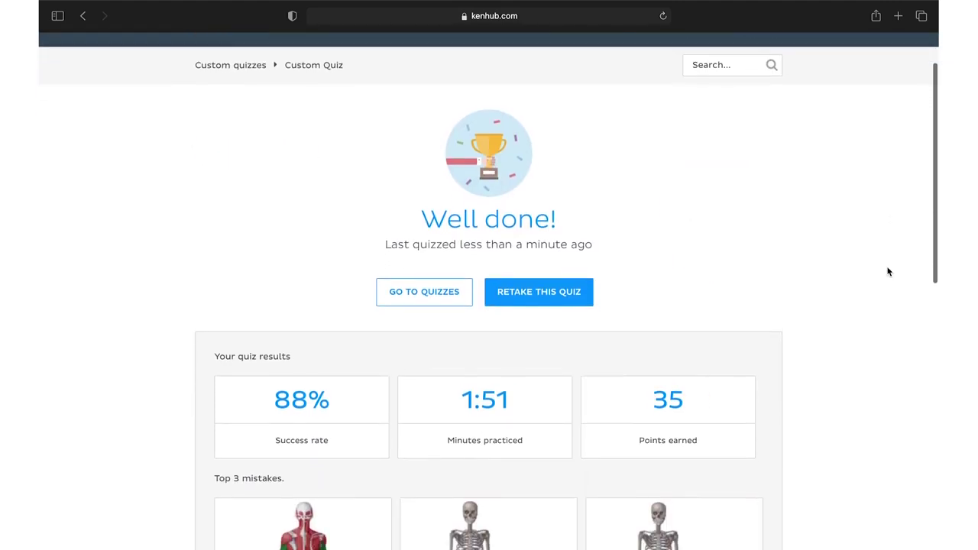
Step: Review the missed questions, re-answering with 'cardiovascular system' and systemic veins
scroll(887, 271, down, 2)
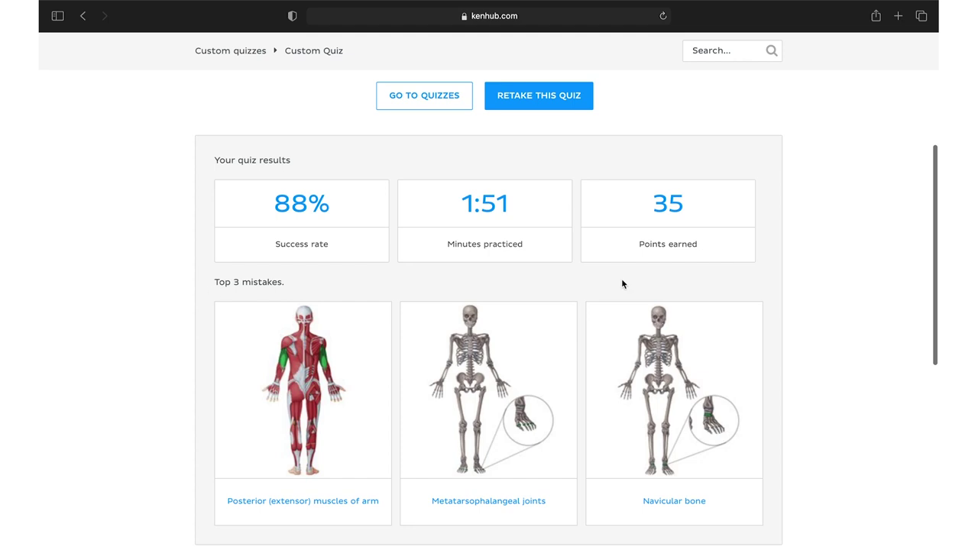
scroll(621, 278, down, 5)
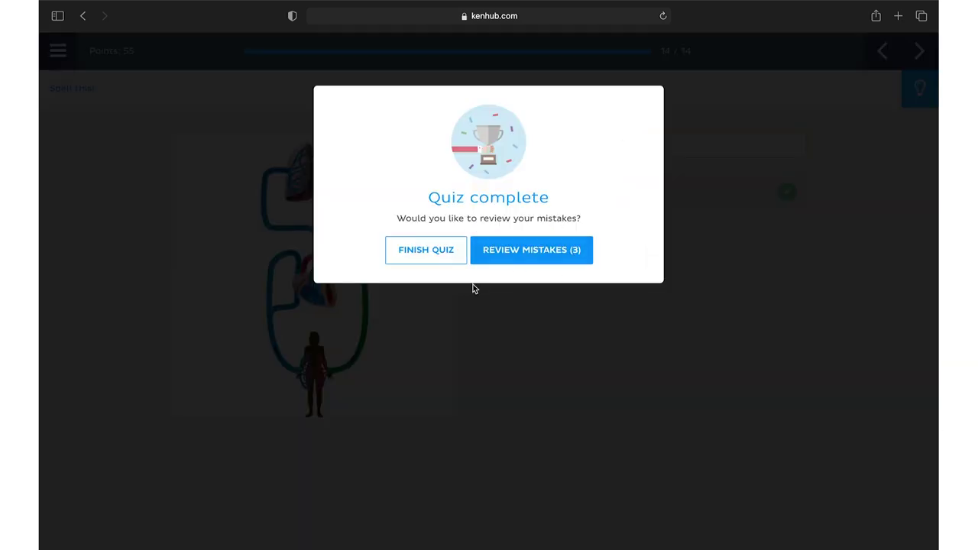
click(530, 257)
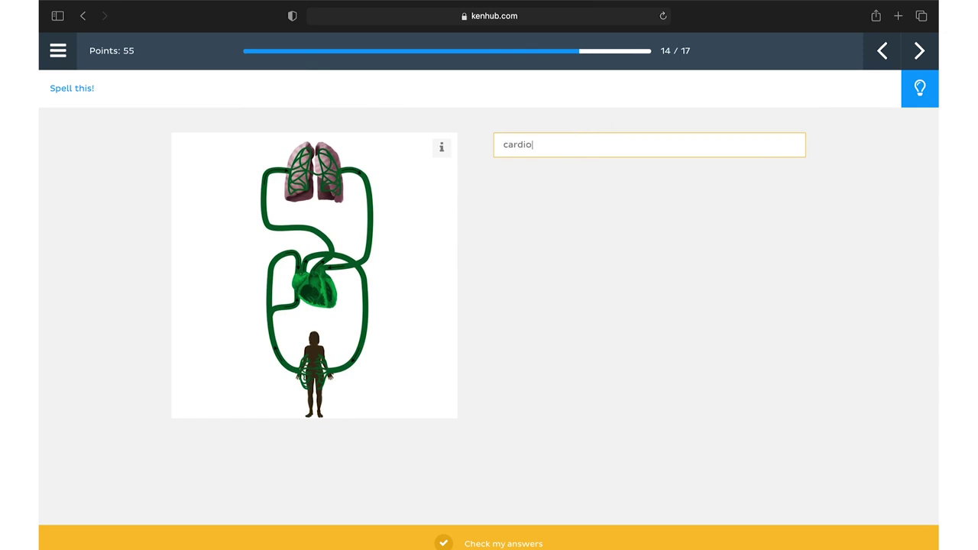
text(cardiovascular system)
key(Return)
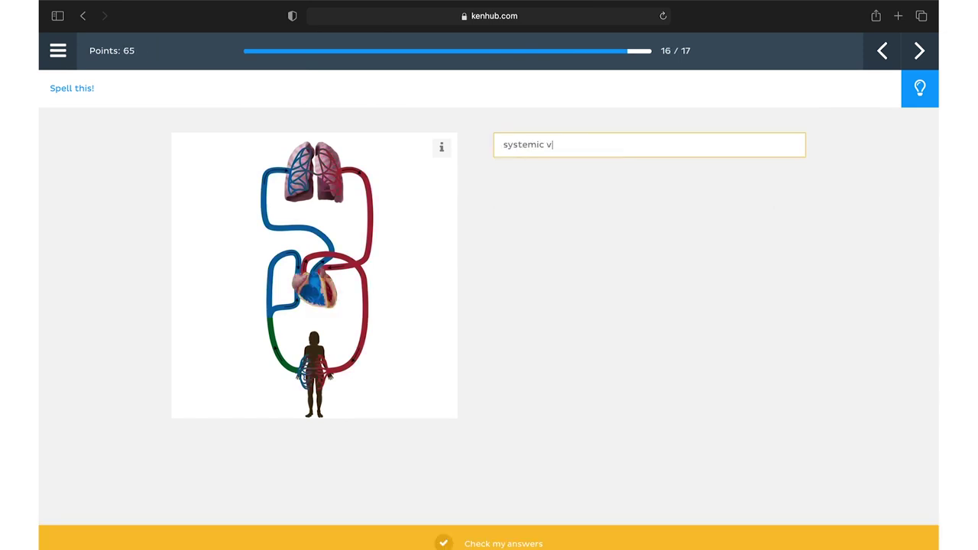
text(ins)
key(Return)
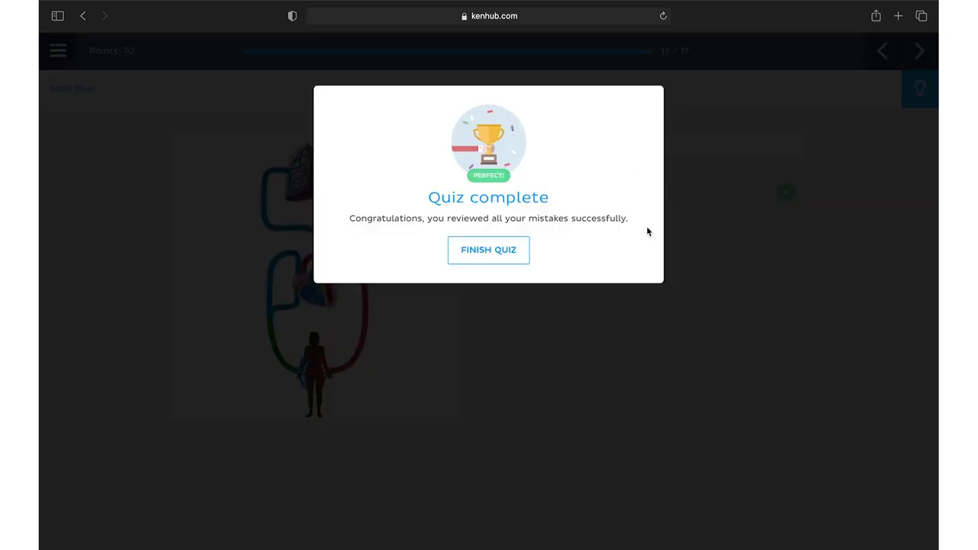
Step: Finish the quiz to see results, then start the advanced identification histology quiz
click(483, 250)
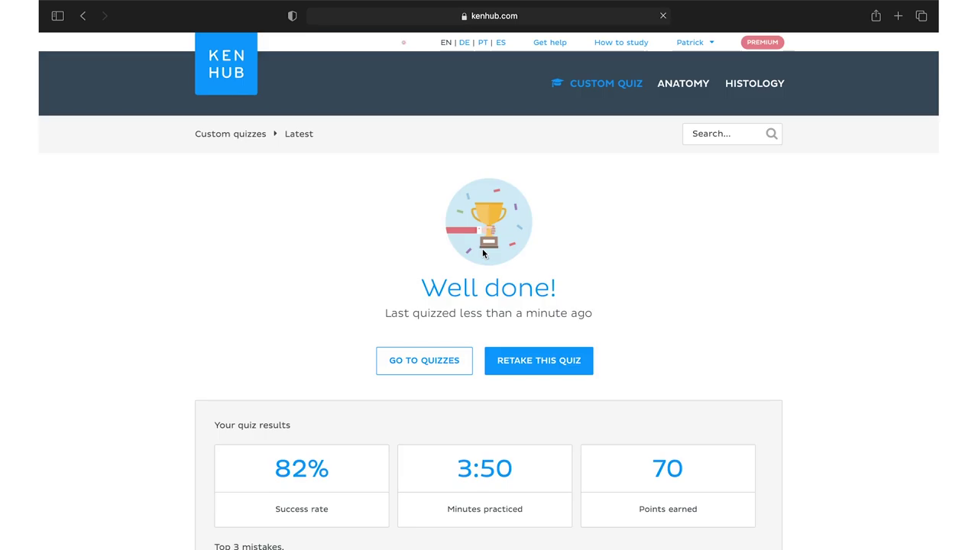
scroll(482, 248, down, 10)
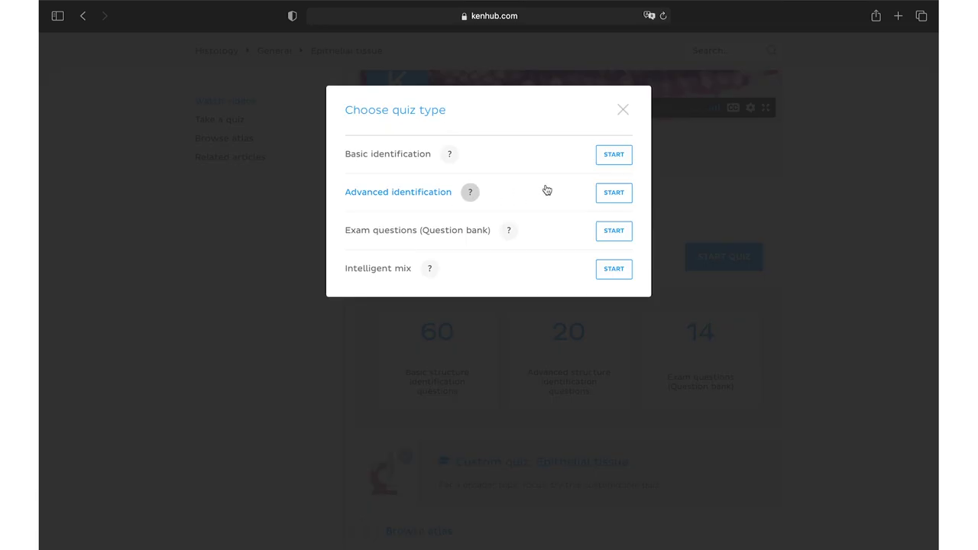
click(606, 191)
Step: Answer the first advanced question with 'simple columnar epithelium' and scroll down the page
text(le)
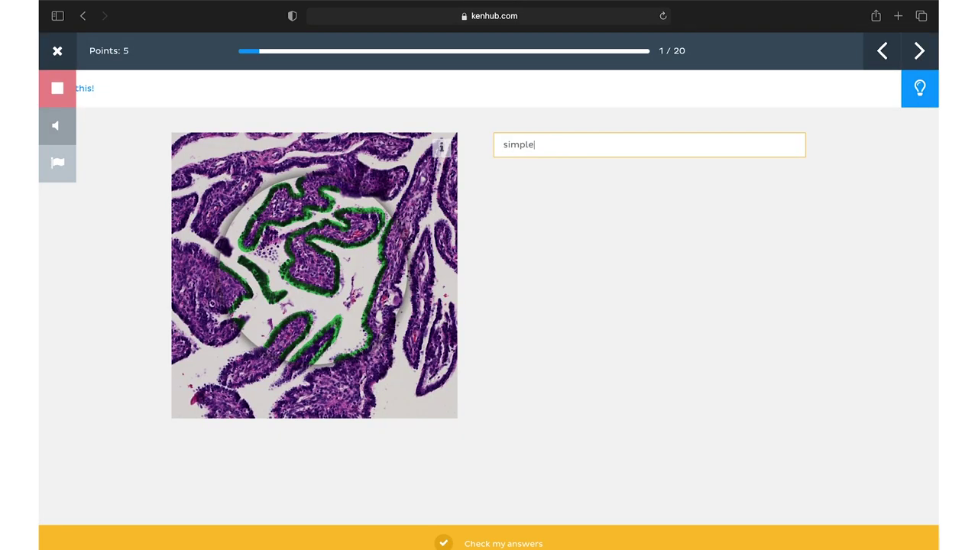
text( columnar epithelium)
key(Return)
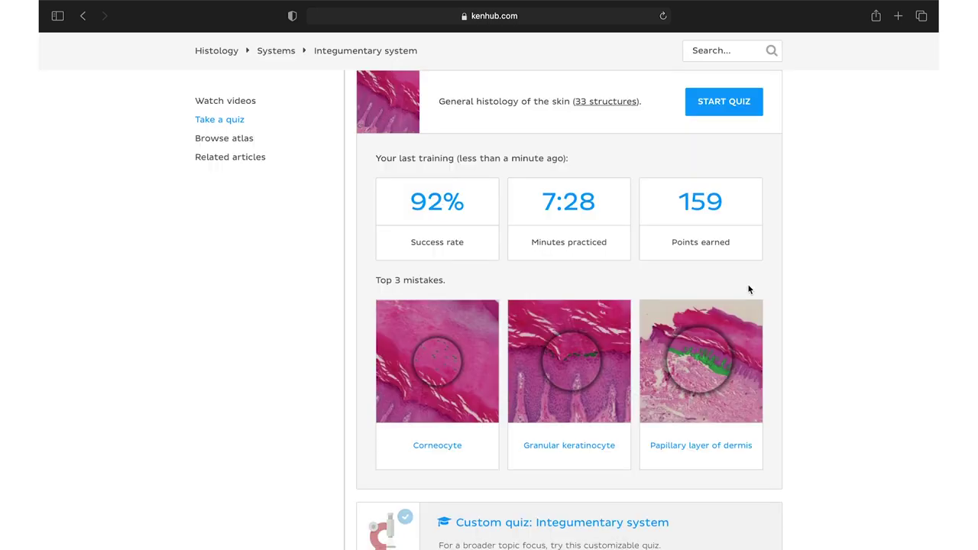
scroll(748, 288, down, 5)
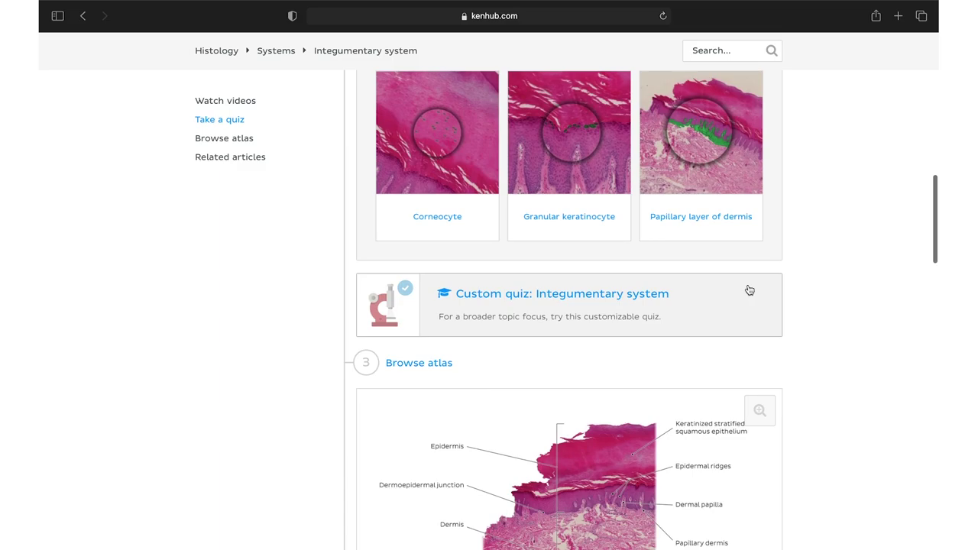